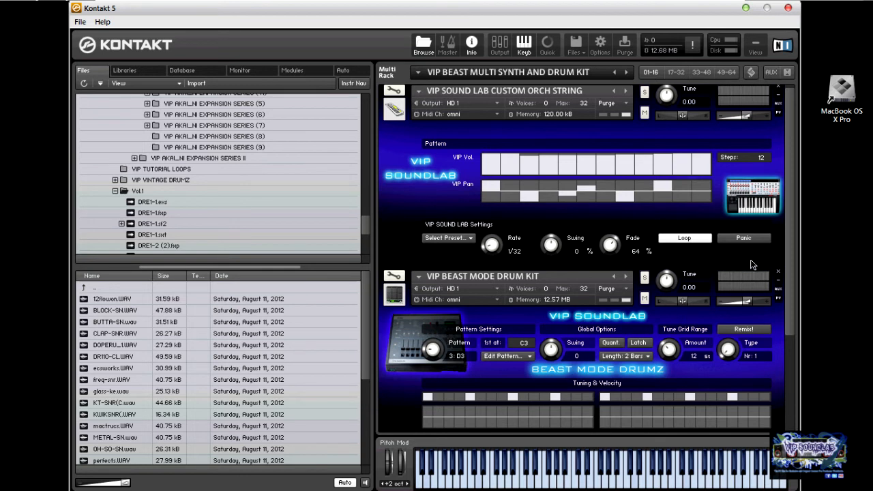
Set the MIDI channel of VIP BEAST MODE DRUM KIT to Port A, channel 3
drag(789, 164, 787, 247)
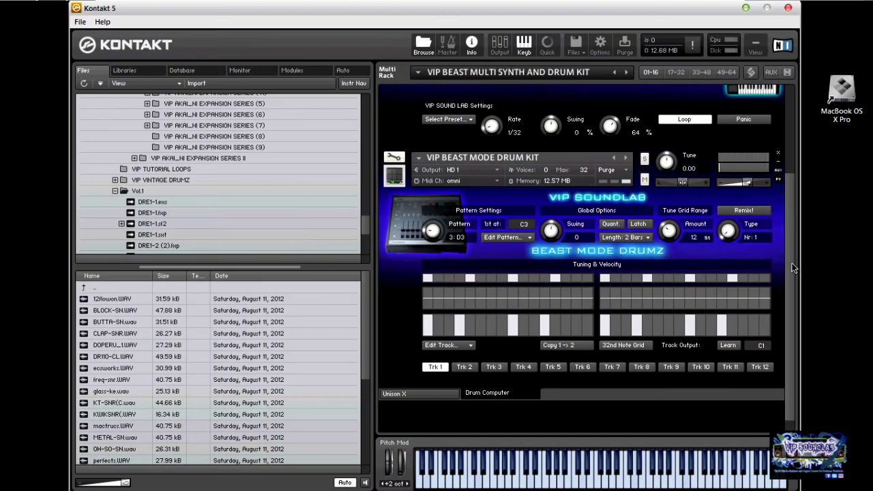
drag(793, 268, 792, 159)
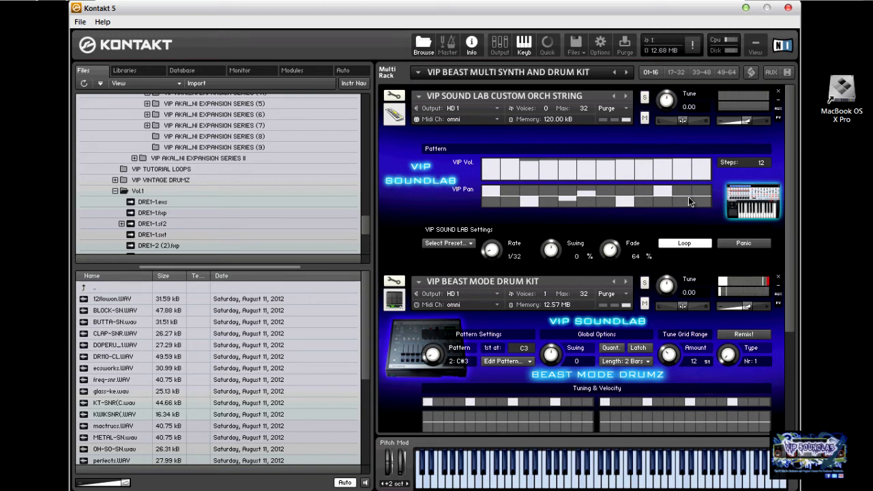
drag(789, 181, 790, 290)
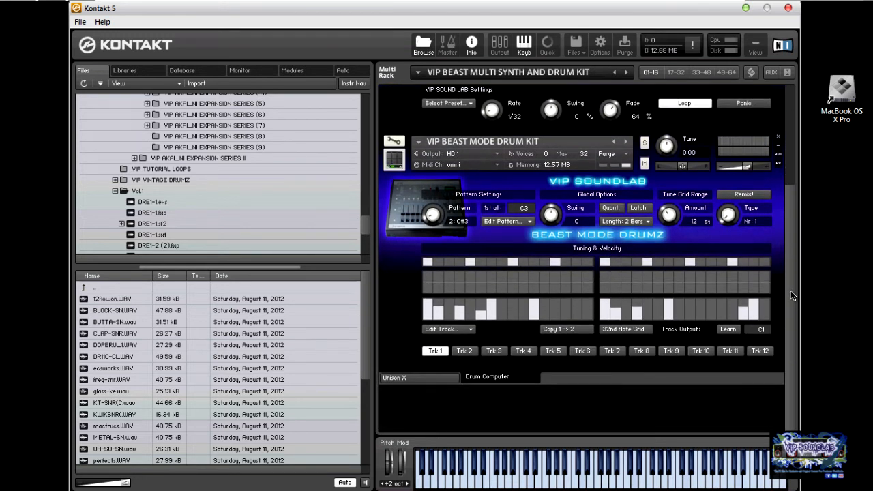
click(481, 165)
mouse_move(484, 189)
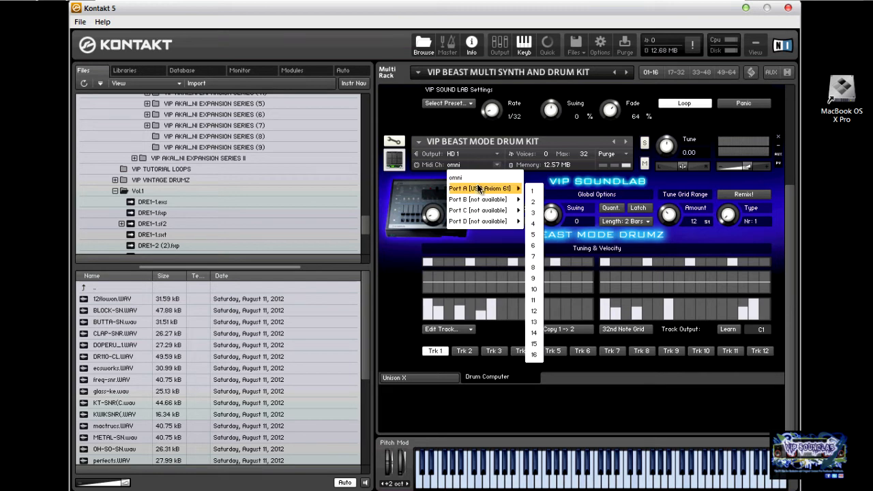
click(534, 213)
Set the MIDI channel of VIP SOUND LAB CUSTOM ORCH STRING to Port A, channel 3
drag(789, 246, 789, 109)
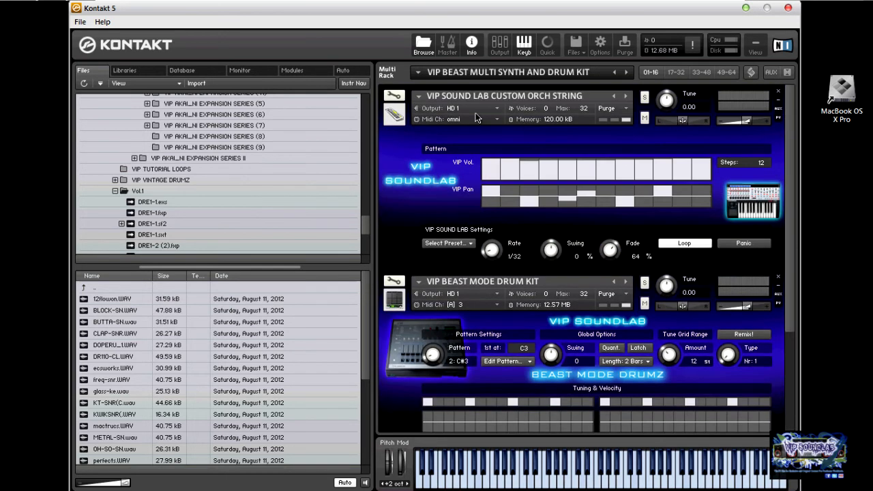
click(489, 119)
mouse_move(502, 143)
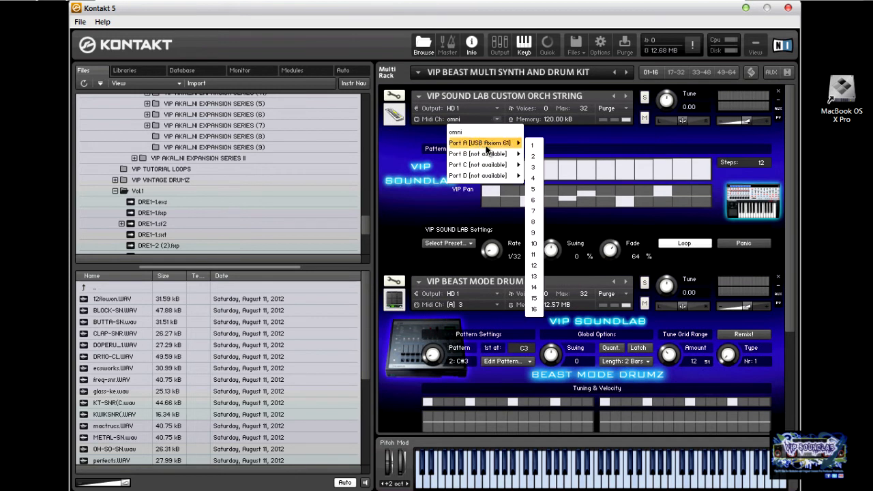
click(533, 168)
Add the VIP FUNKY DRUM LOOP sample from the VIP TUTORIAL LOOPS folder to the rack below the drum kit as a new instrument
scroll(793, 147, down, 5)
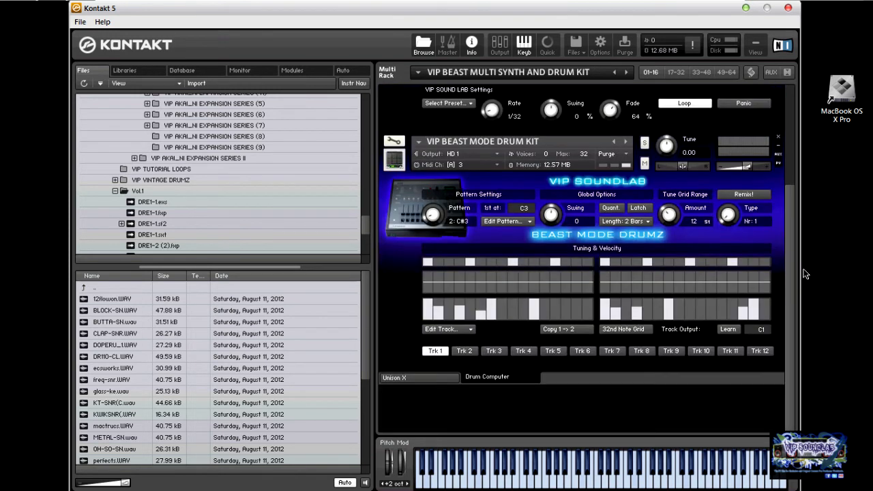
click(164, 169)
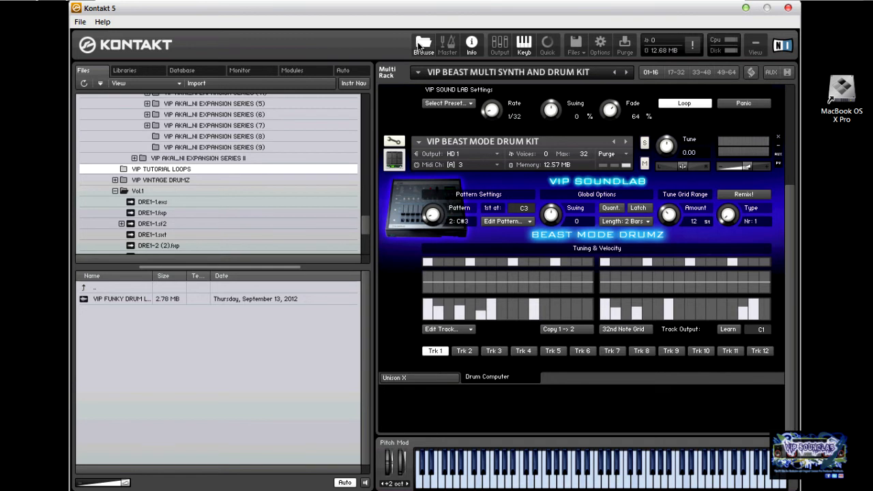
drag(109, 299, 559, 404)
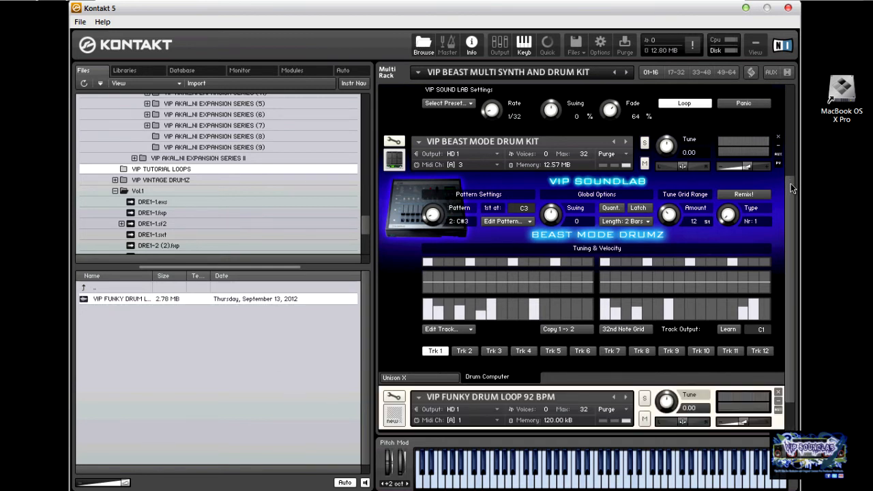
drag(791, 183, 789, 235)
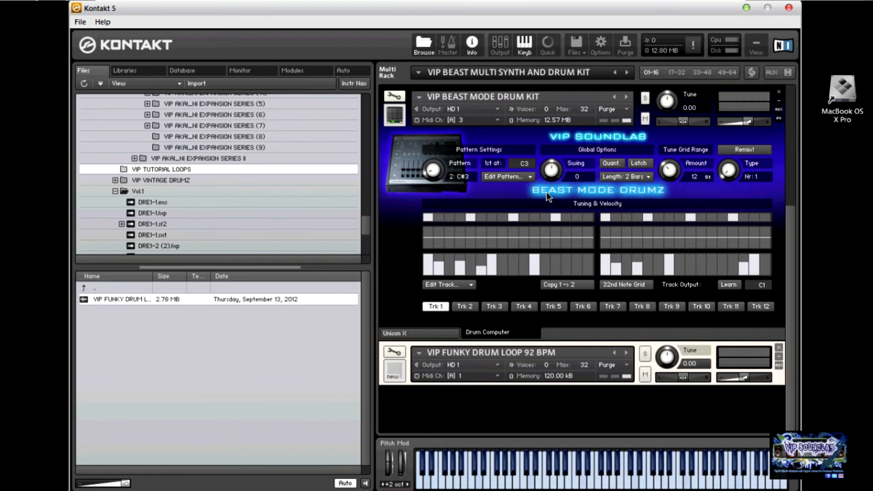
Open the VIP FUNKY DRUM LOOP 92 BPM instrument for editing and turn off Tracking in its source settings
click(394, 352)
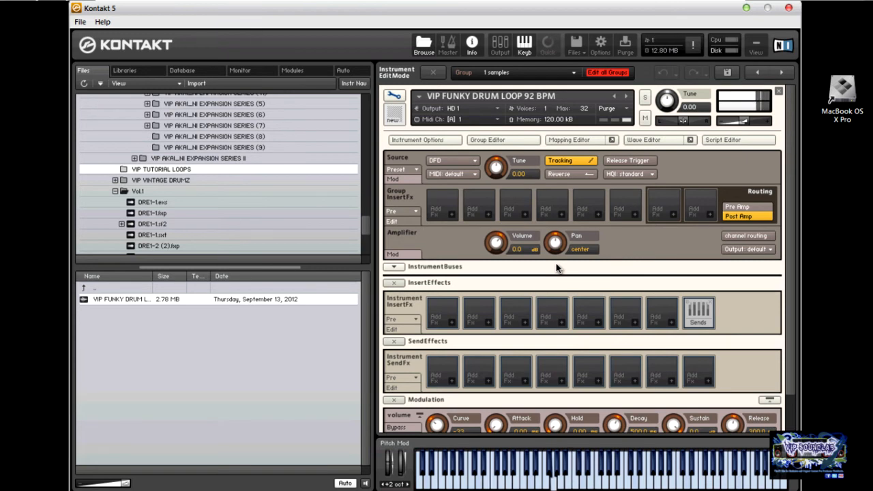
click(586, 161)
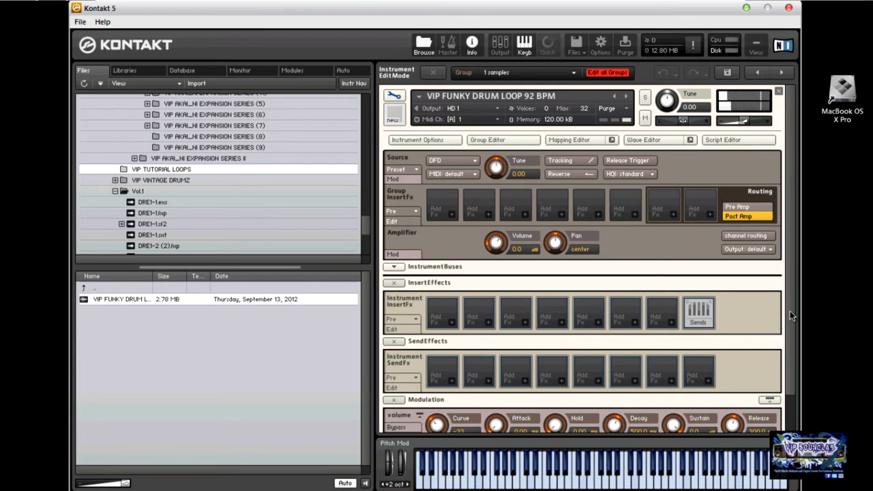
Look at the drum loop instrument's Group Editor, close it, and open the Mapping Editor
click(487, 139)
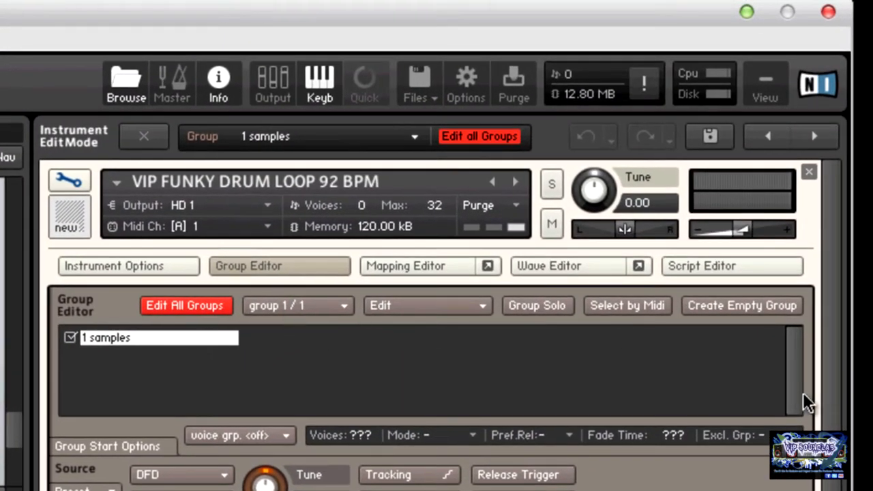
click(240, 267)
click(374, 266)
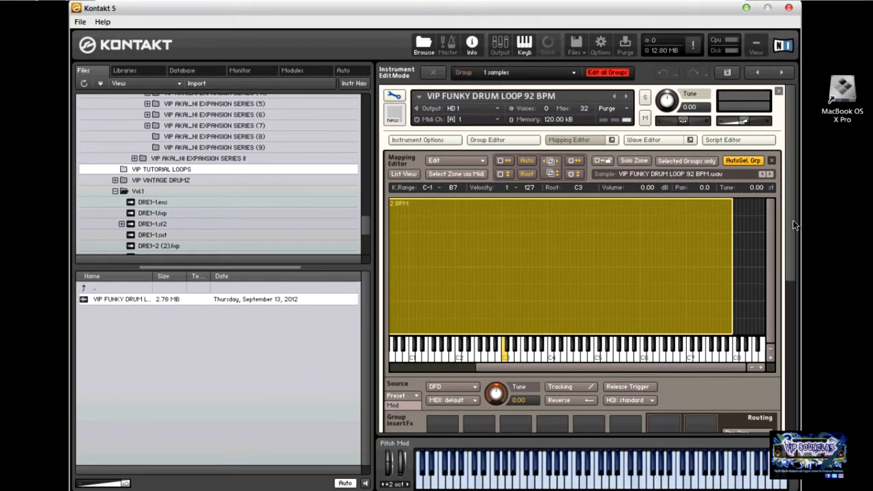
Narrow the drum loop zone's key range to F3–F#3
scroll(794, 228, down, 1)
drag(681, 338, 617, 339)
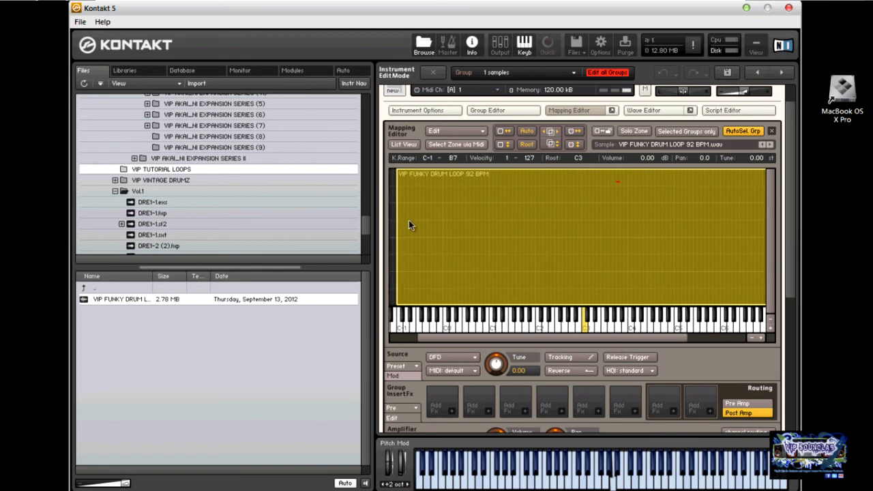
drag(397, 226, 601, 225)
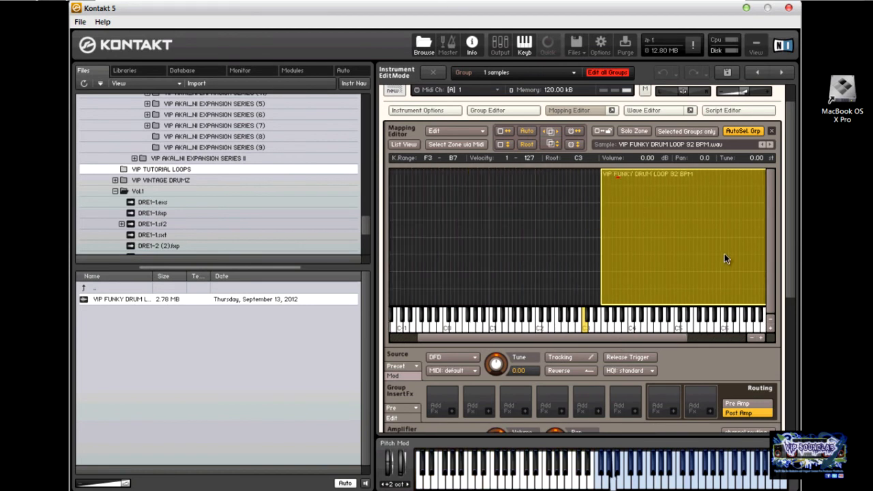
drag(632, 332, 695, 335)
drag(731, 263, 527, 263)
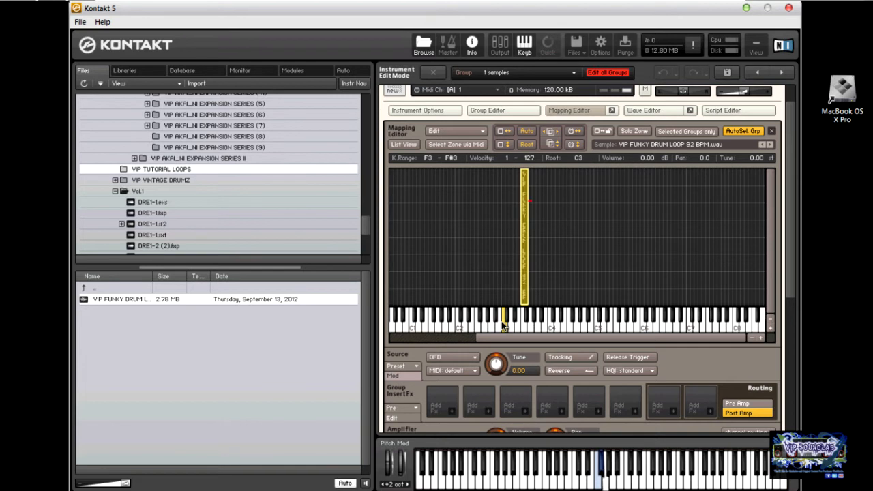
Move the drum loop zone and its root key to A3, and extend the zone's key range to A0–E8
drag(526, 297, 542, 294)
drag(523, 329, 540, 329)
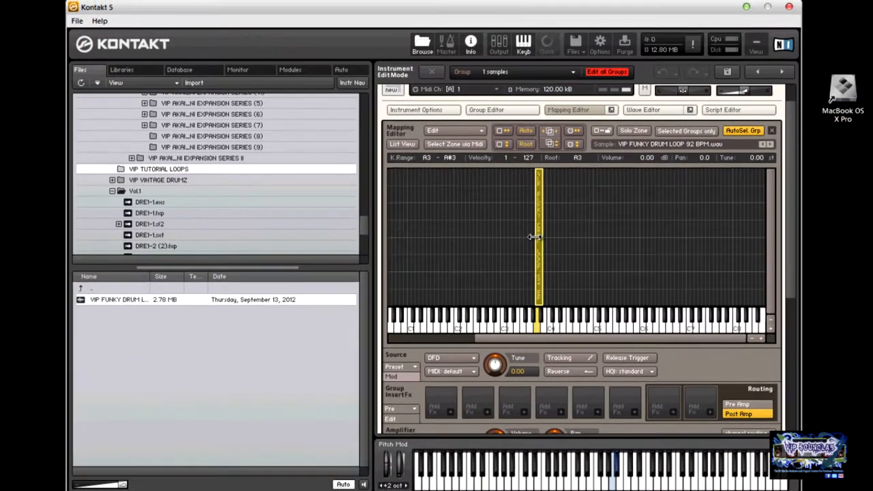
drag(534, 237, 395, 239)
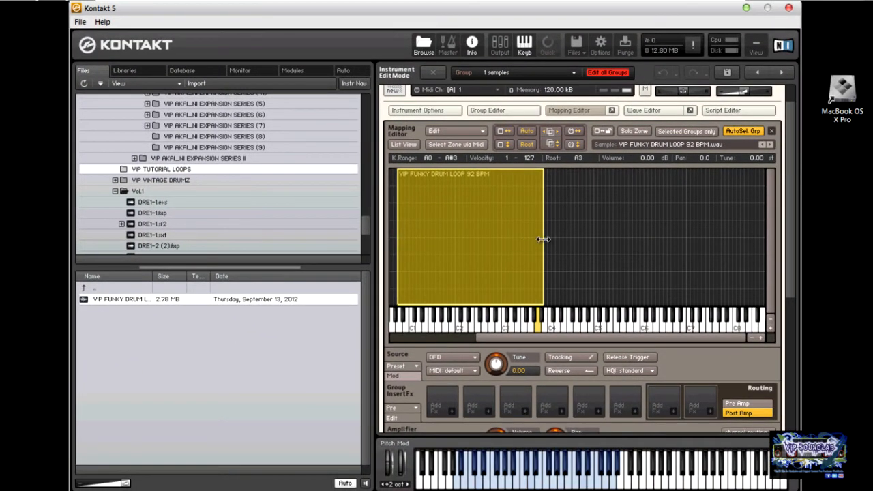
drag(544, 238, 753, 239)
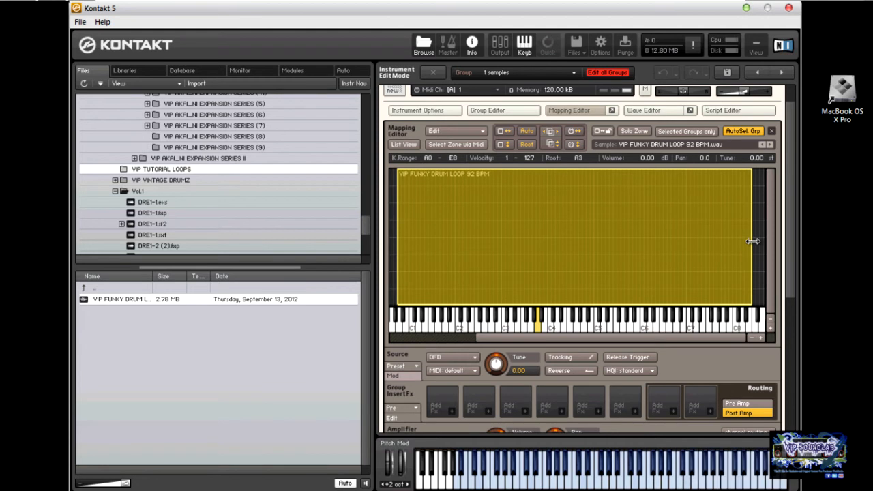
drag(685, 338, 650, 339)
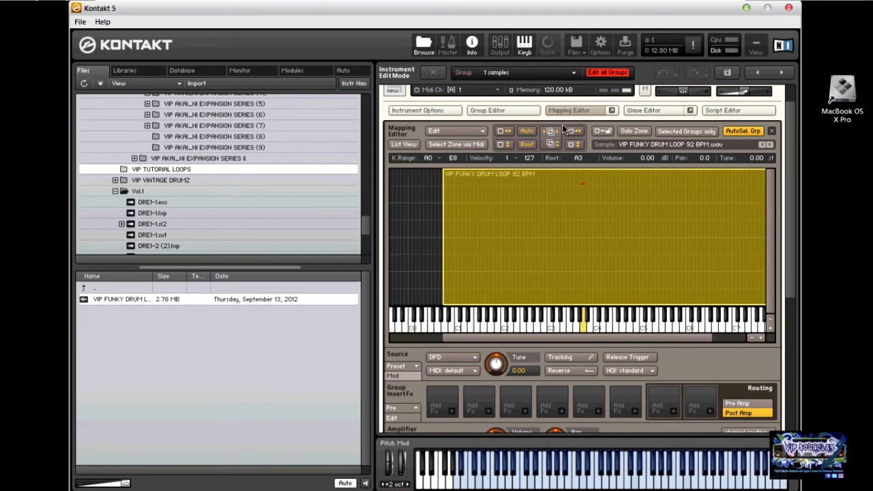
Detach the Mapping Editor into its own window, try sizes B and C, and close the window again
click(611, 111)
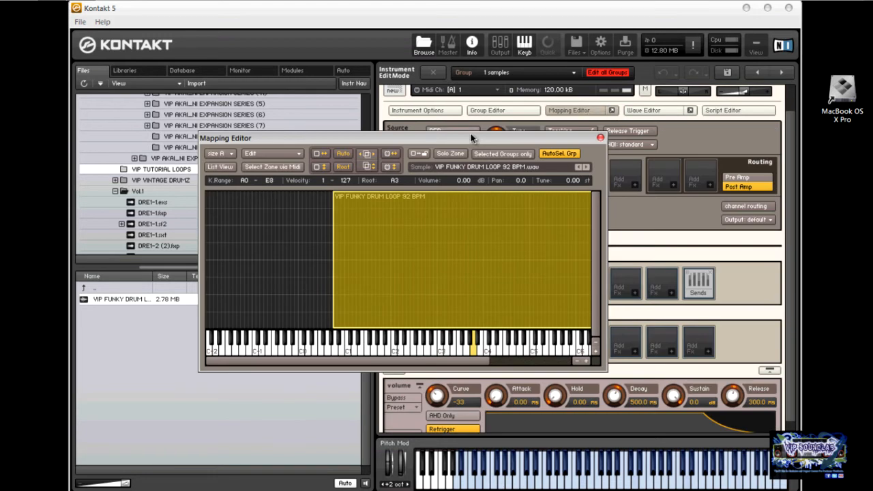
drag(230, 141, 224, 95)
click(223, 108)
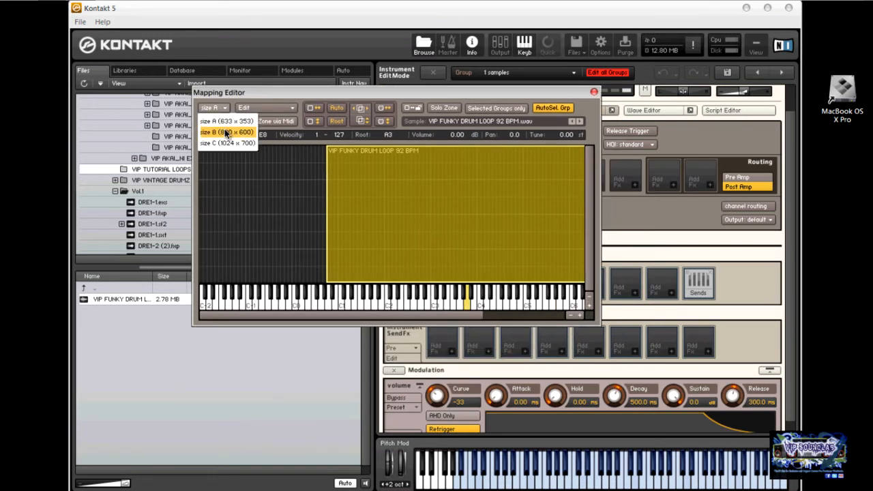
click(225, 132)
click(221, 120)
click(231, 157)
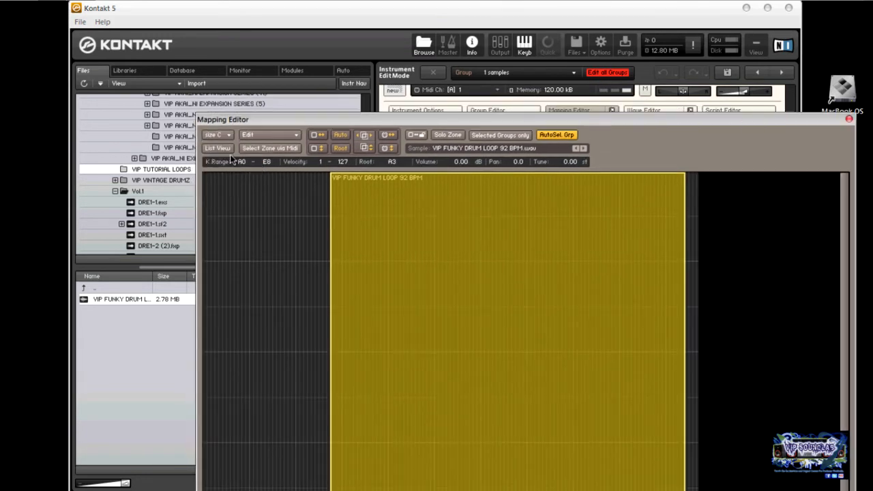
drag(367, 121, 304, 36)
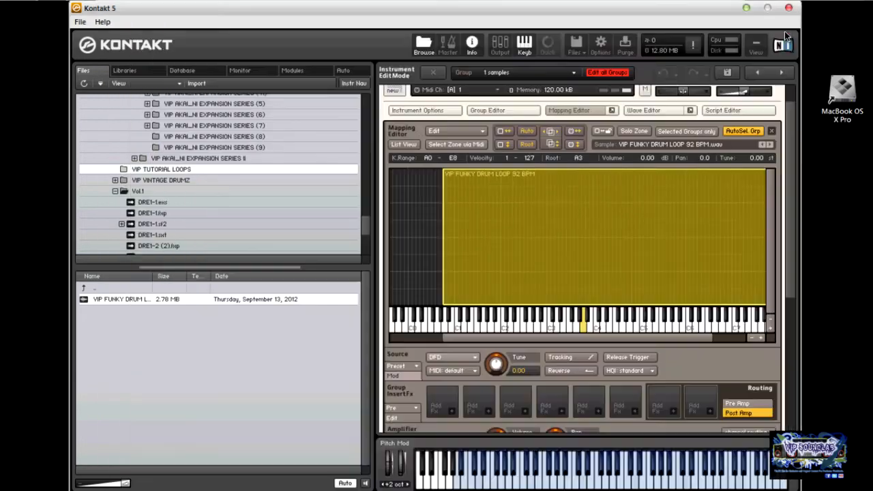
click(785, 32)
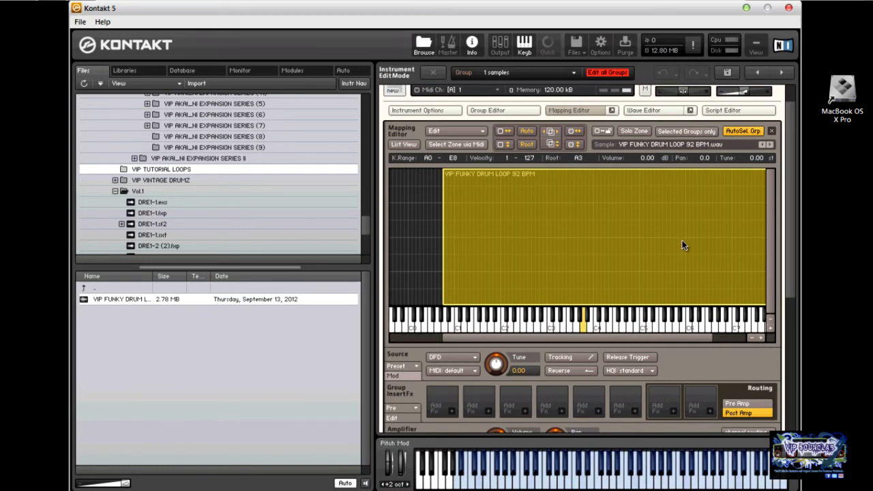
Open the Wave Editor to display the drum loop's waveform
click(643, 112)
scroll(791, 245, down, 5)
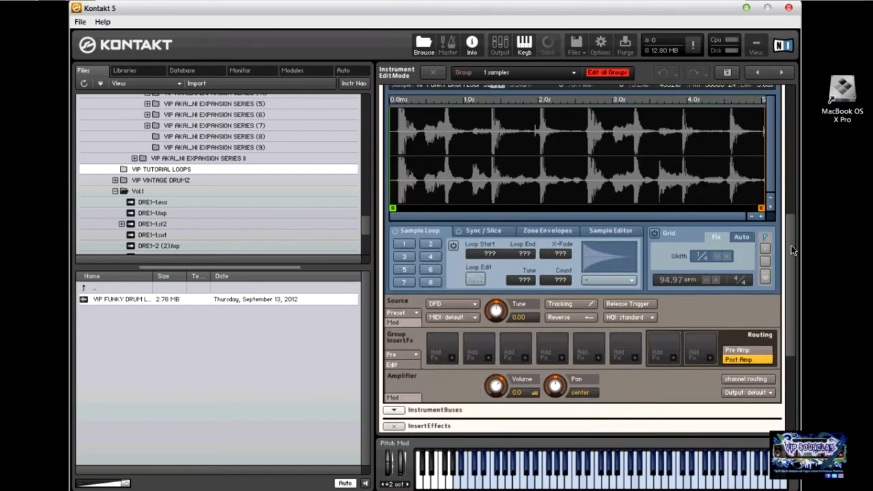
scroll(791, 245, up, 3)
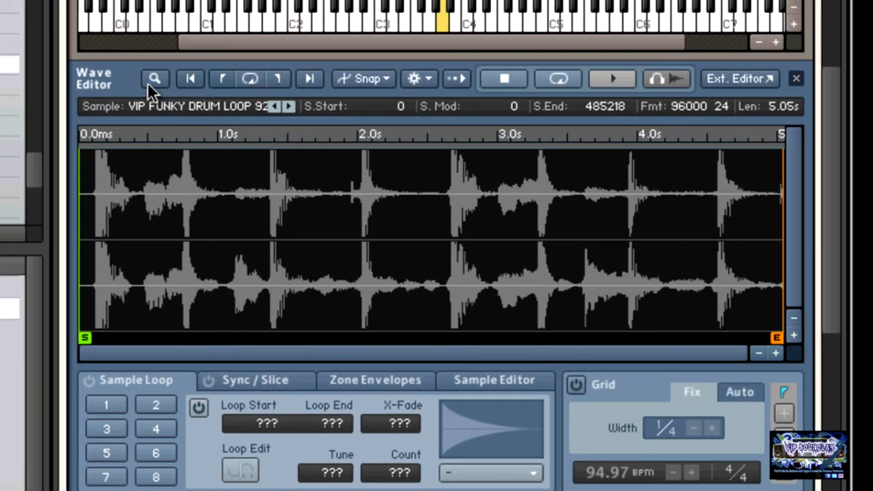
Zoom in on the first half of the waveform, restore the full view, and view the loop snap options
click(326, 140)
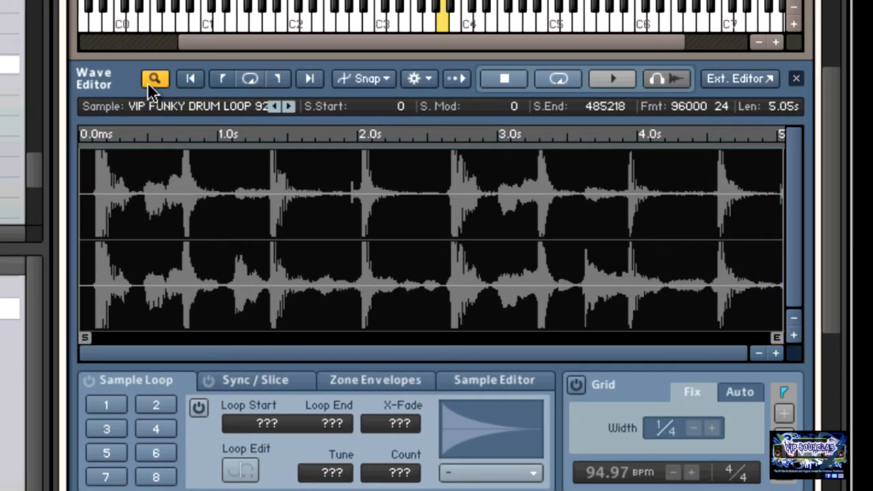
drag(131, 218, 491, 262)
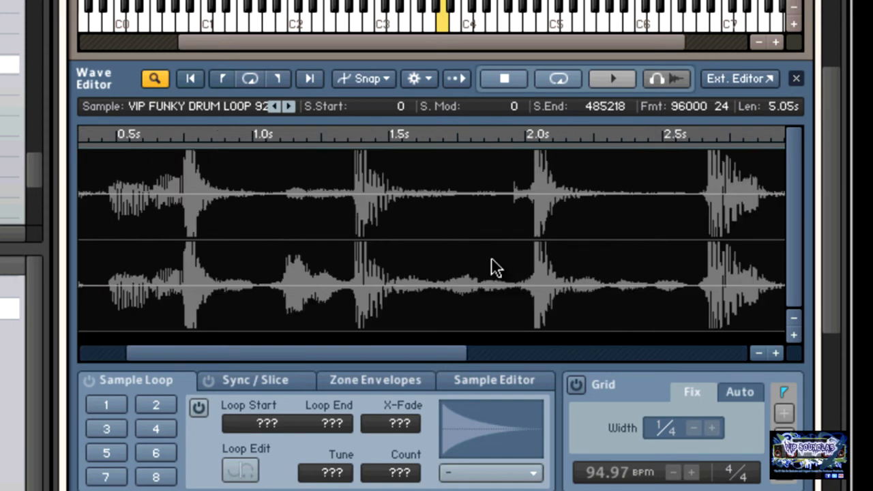
right_click(385, 244)
click(157, 79)
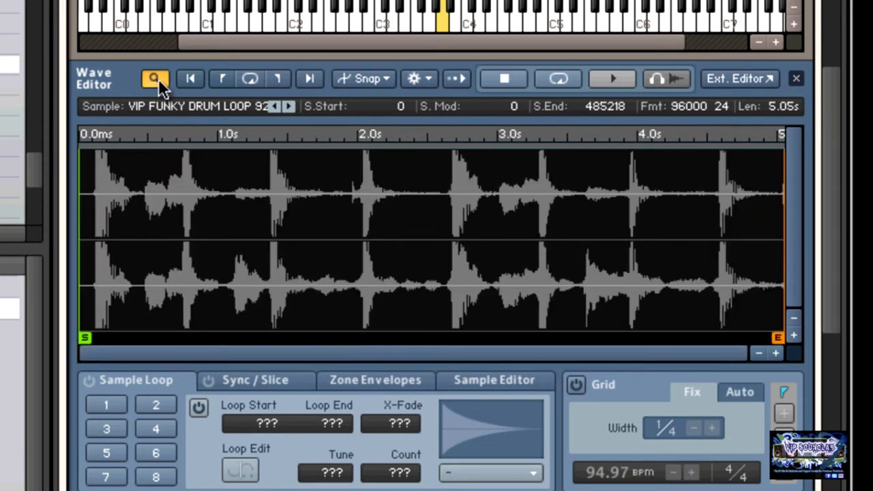
click(372, 79)
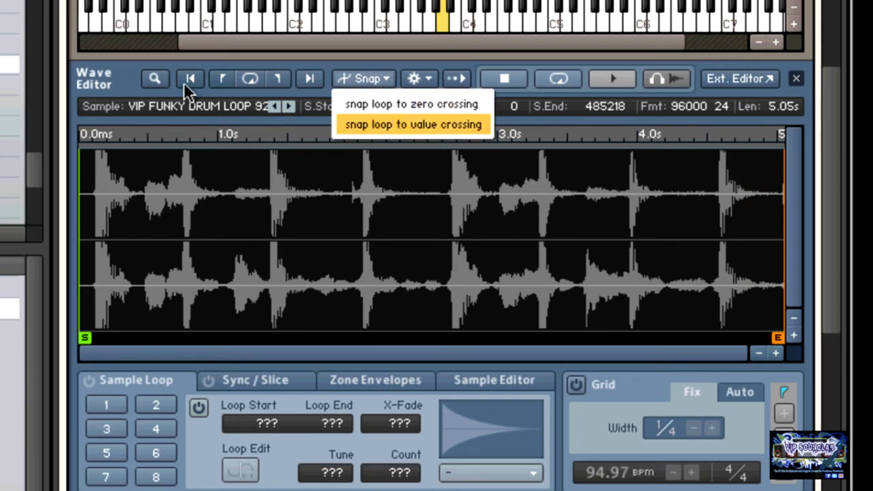
click(132, 83)
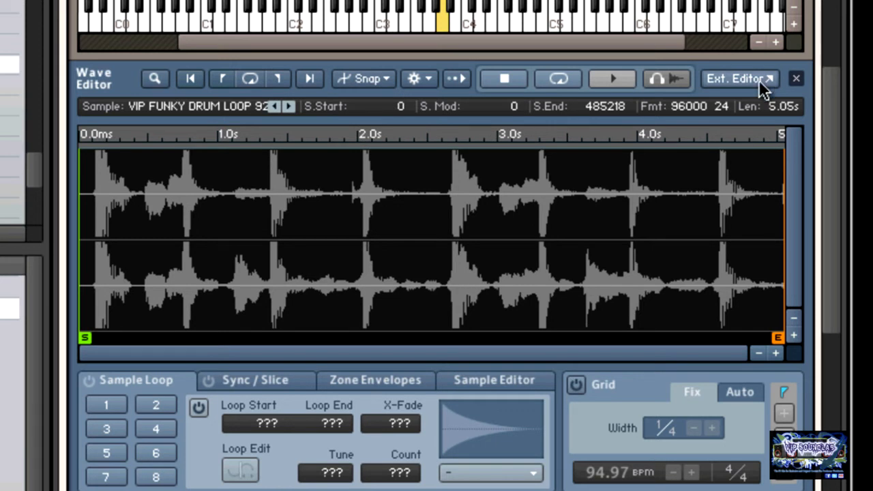
View the external wave editor setting in the Handling options and close the Options window
drag(839, 164, 838, 2)
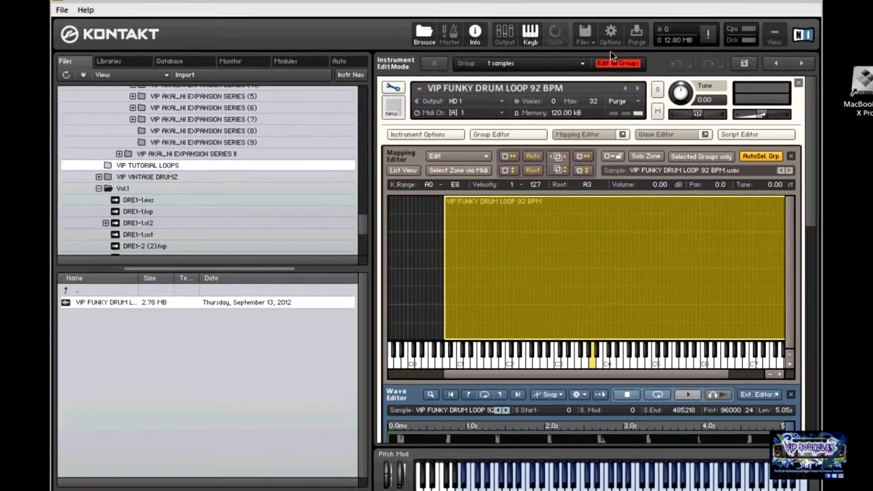
click(600, 45)
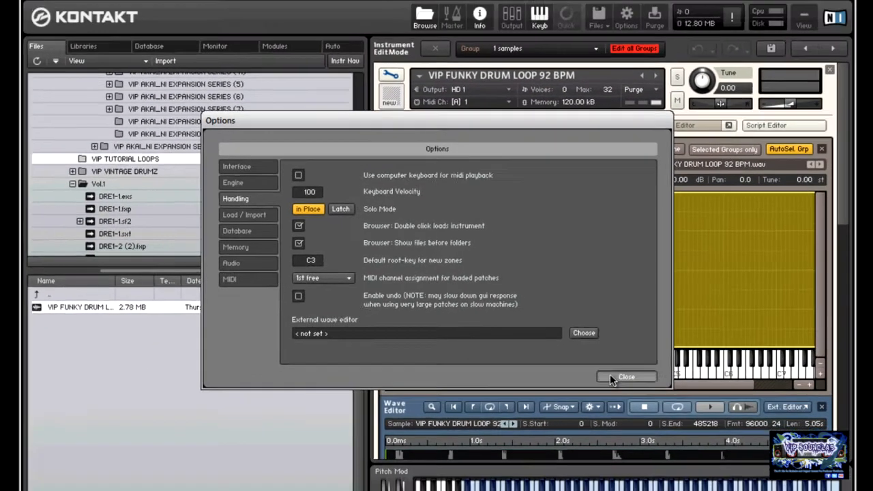
click(692, 424)
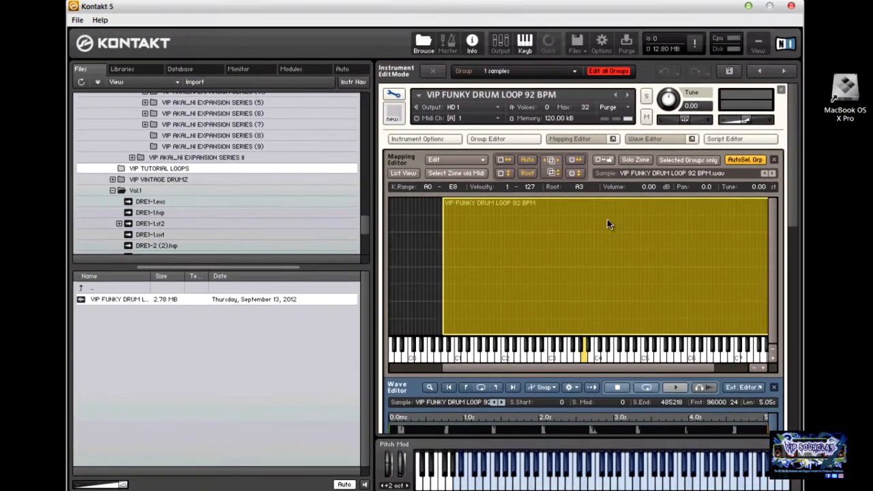
Turn on the Wave Editor's grid and set its tempo to 92 BPM
drag(791, 119, 793, 219)
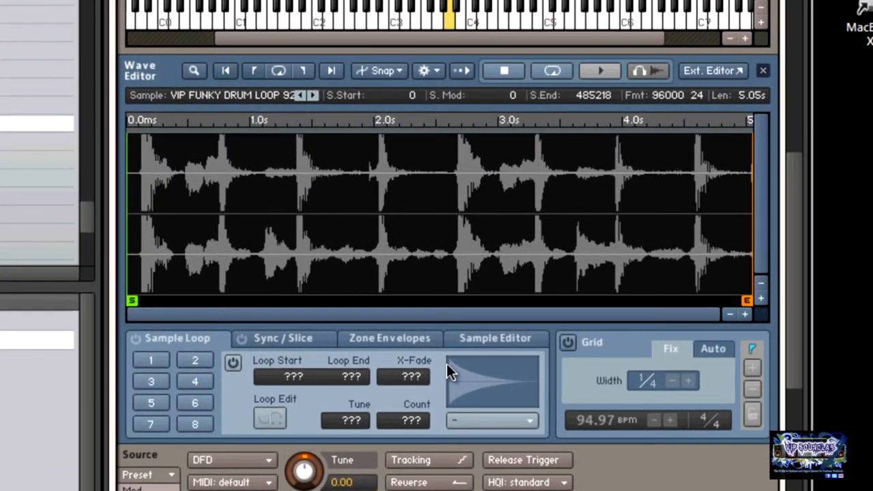
click(568, 343)
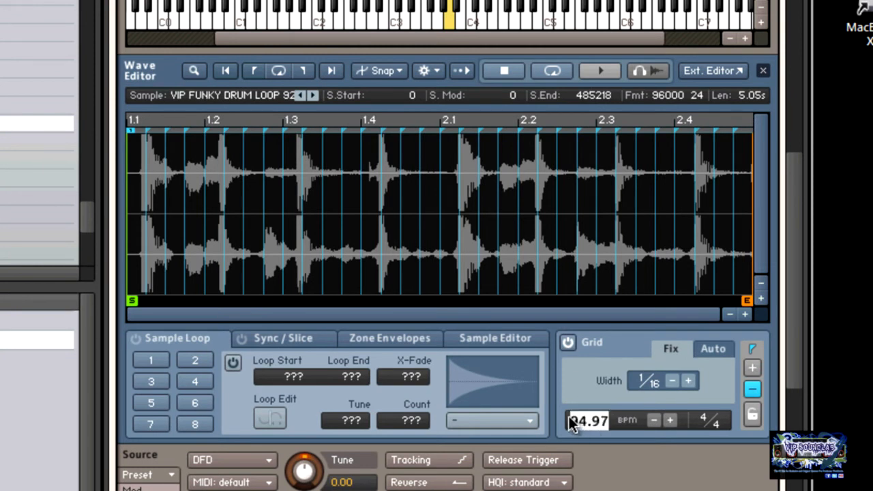
text(92)
key(Return)
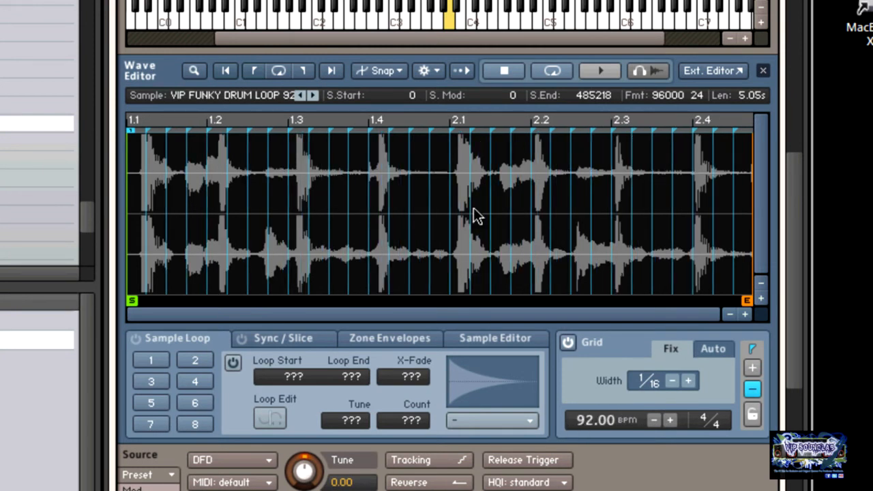
Coarsen the fixed grid over the drum loop to a width of 1/1
click(672, 380)
click(672, 381)
click(672, 381)
click(672, 380)
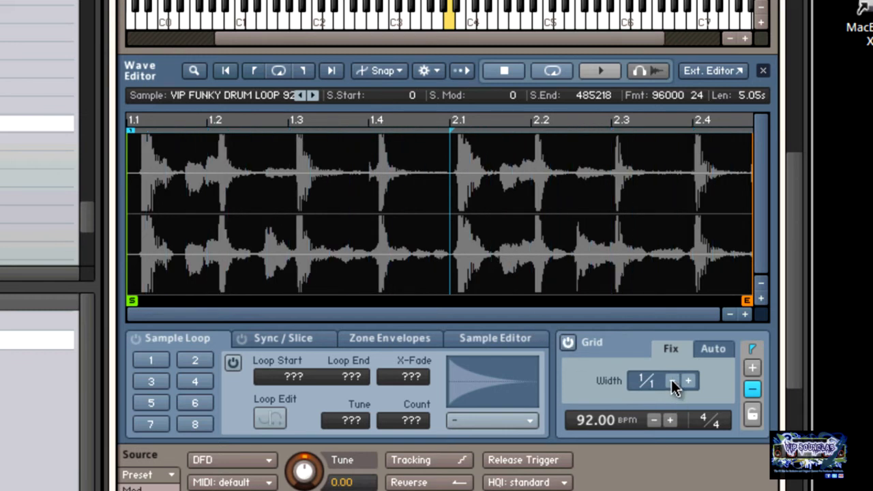
Refine the fixed grid through 1/16 to a width of 1/64
click(685, 381)
click(685, 381)
click(685, 382)
click(685, 381)
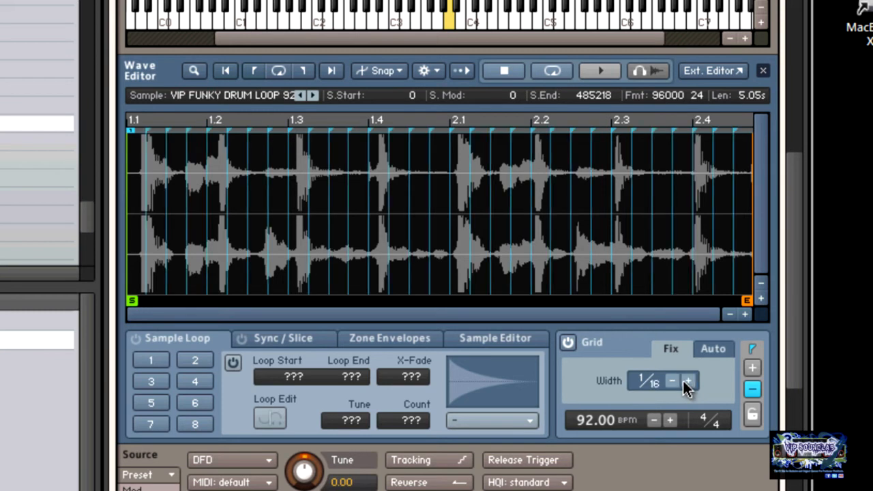
click(685, 381)
click(688, 381)
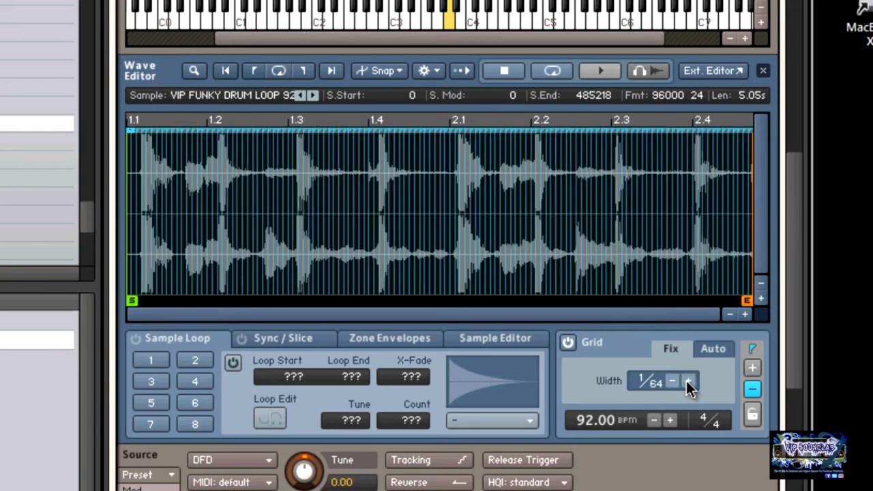
Set the fixed grid width to 1/8
click(673, 380)
click(673, 381)
click(673, 381)
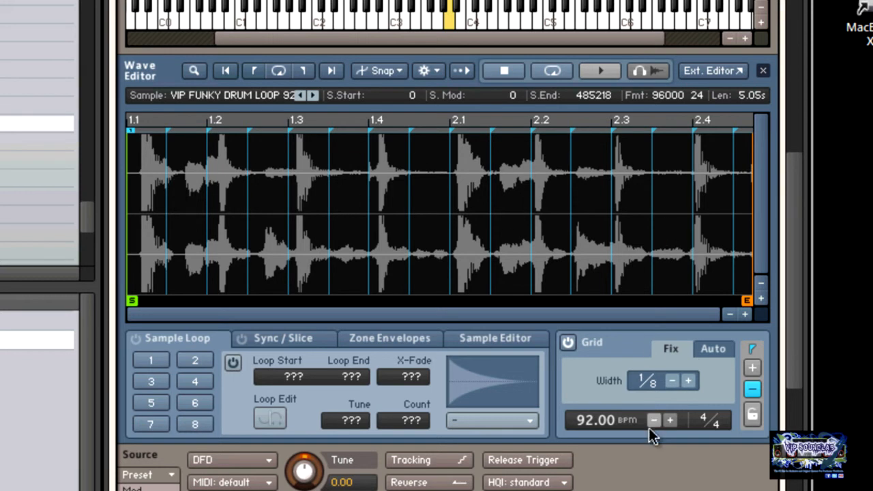
Switch the grid to Auto slicing and lower its sensitivity slider to the minimum
click(706, 347)
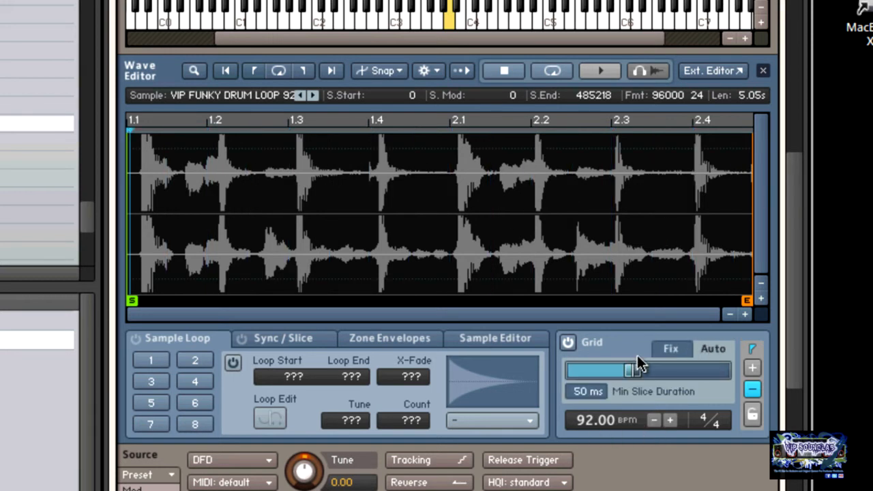
drag(633, 372, 583, 367)
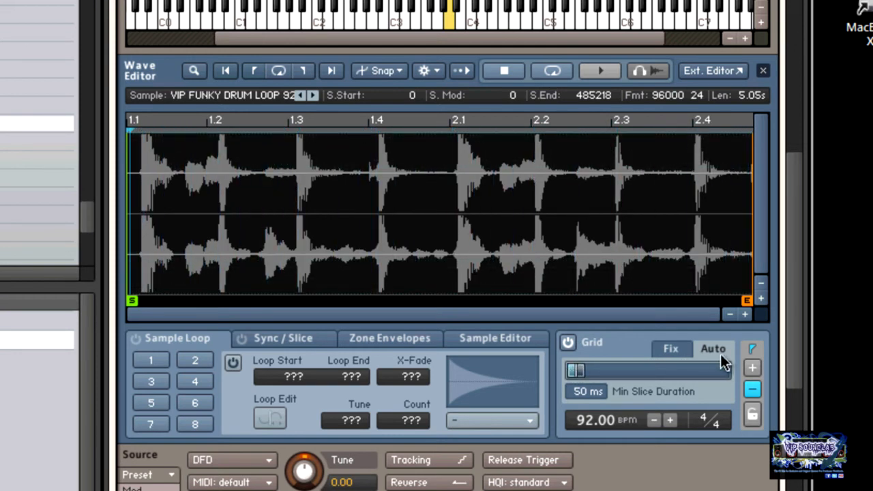
Add a manual slice marker at about beat 2.3 and move it midway between beats 2.2 and 2.3
click(752, 367)
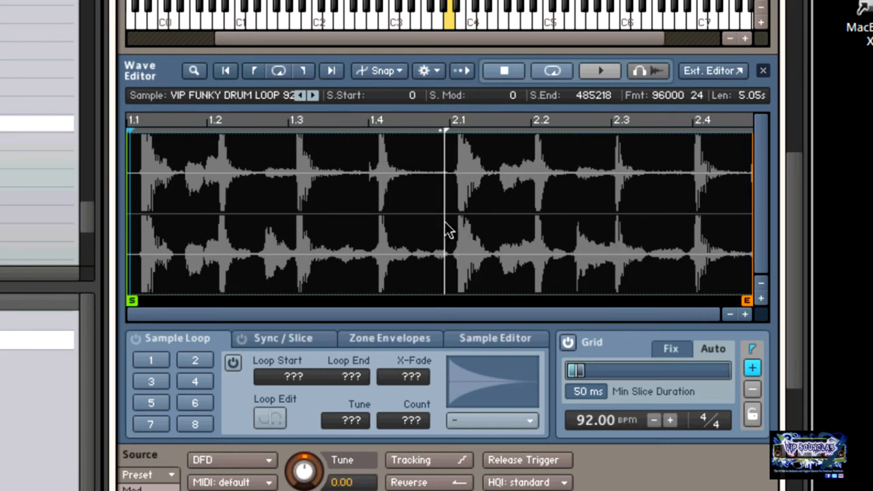
click(613, 226)
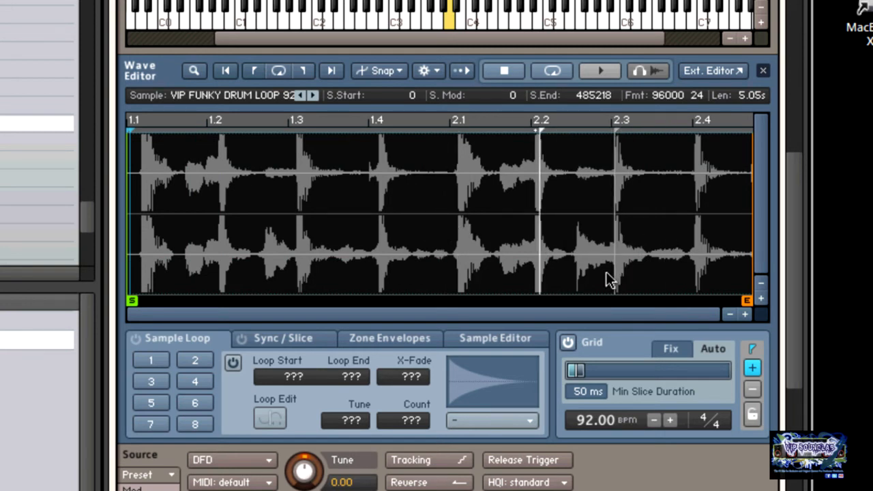
mouse_move(620, 129)
mouse_down()
mouse_move(496, 130)
mouse_move(582, 131)
mouse_up()
Remove the manual slice marker between beats 2.2 and 2.3 and leave marker removal mode
click(752, 390)
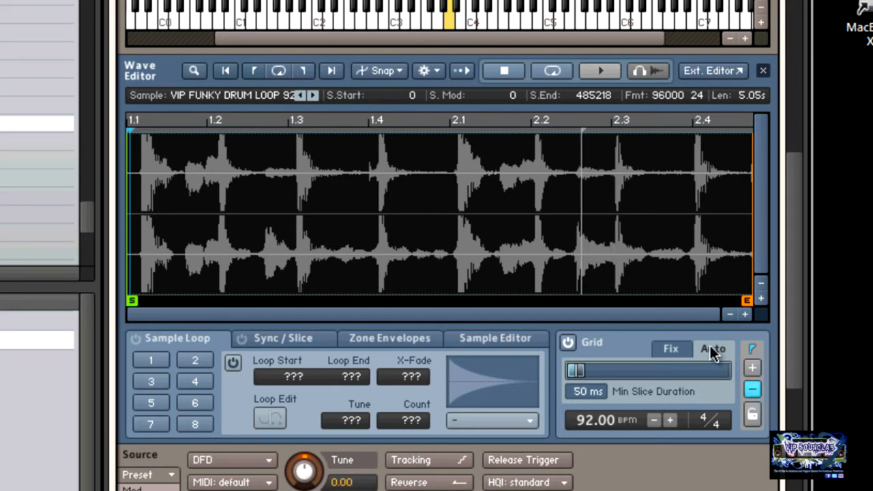
click(583, 130)
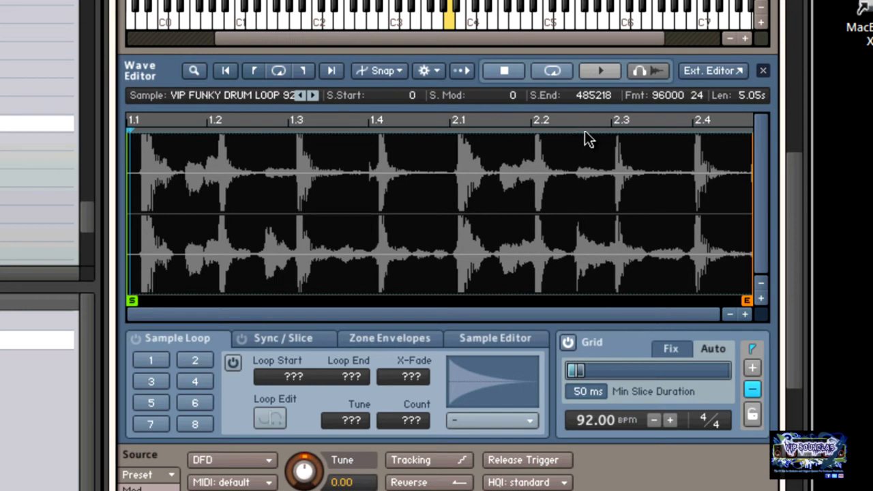
click(751, 387)
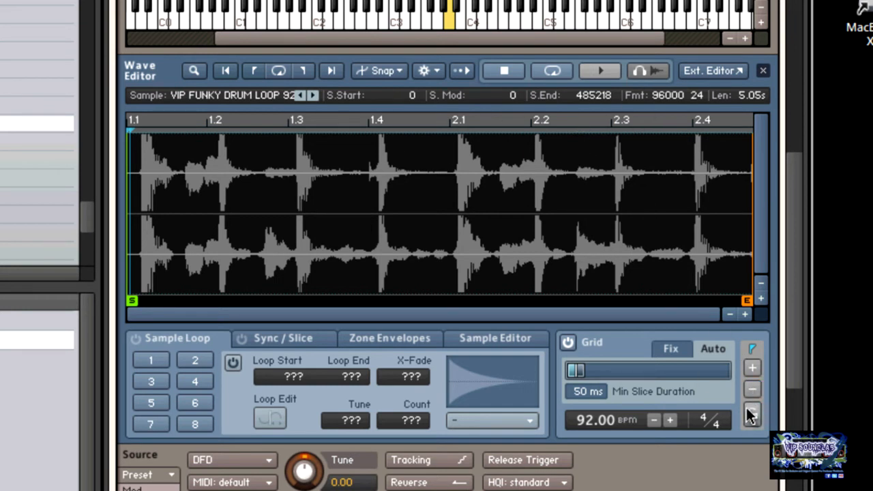
Switch the grid back to Fix and try removing slice markers at and just after beat 2.4
click(671, 351)
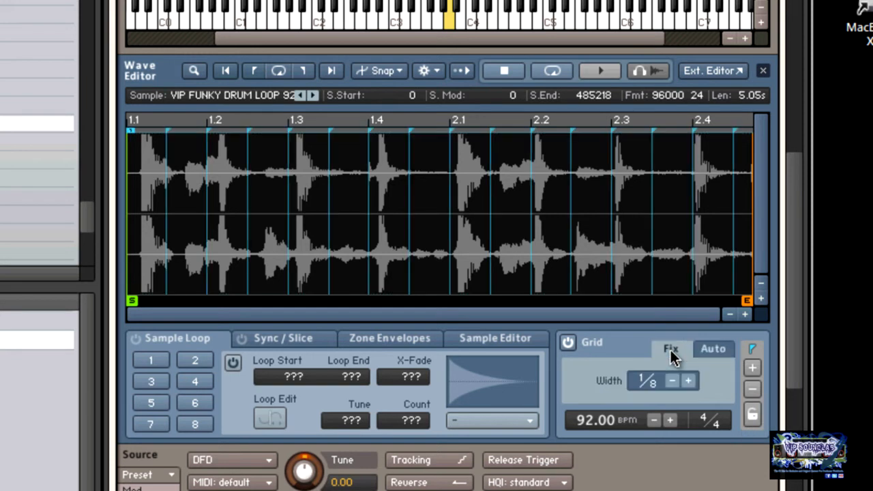
click(753, 387)
click(694, 129)
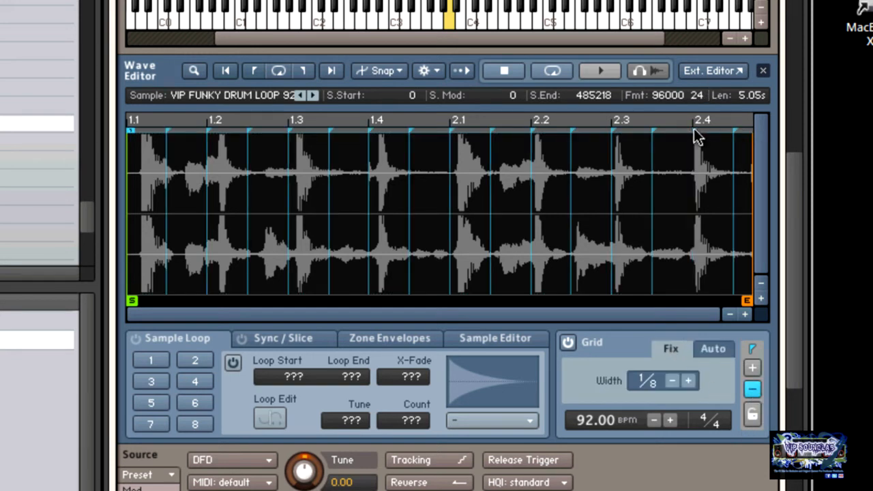
click(729, 131)
With the grid width set to 1/1, remove the slice marker at beat 2.1 and turn the grid off
click(672, 380)
click(672, 380)
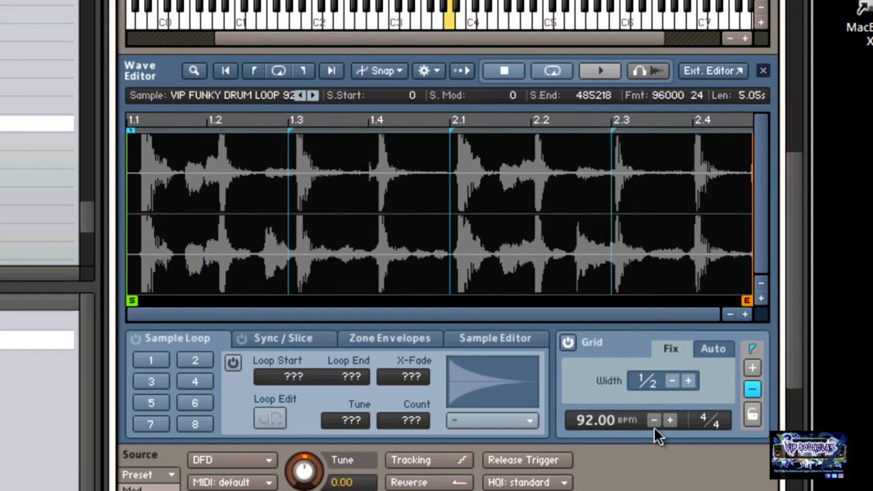
click(672, 381)
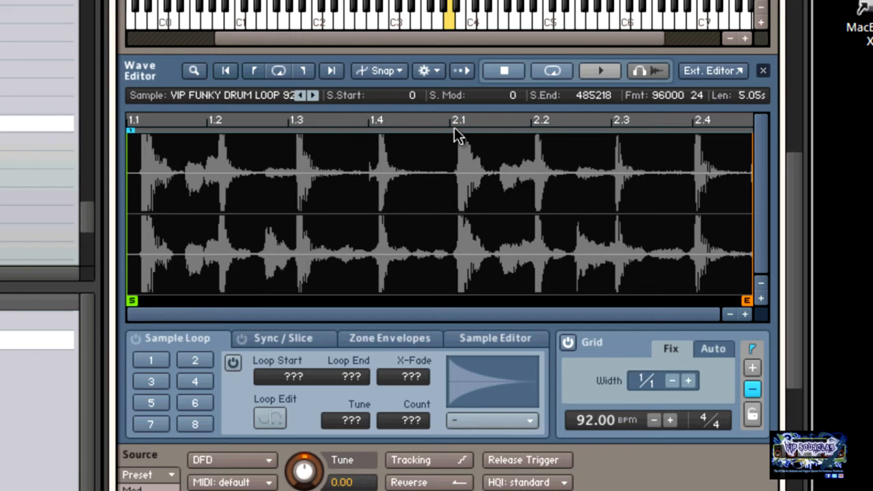
click(564, 341)
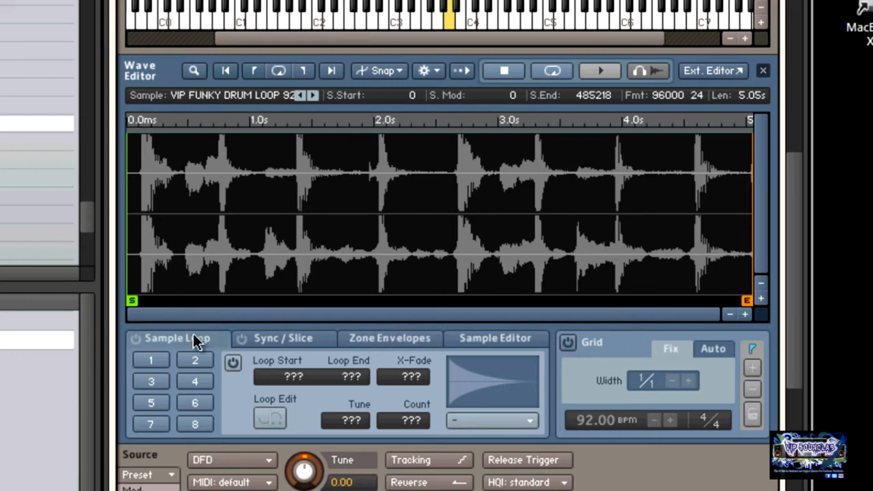
Turn on sample loop 2 and delete its loop region from the waveform
click(233, 364)
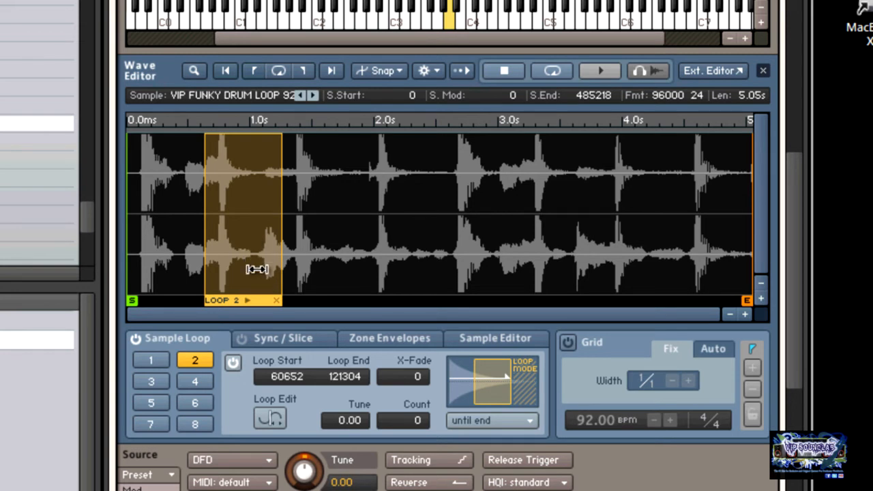
click(275, 300)
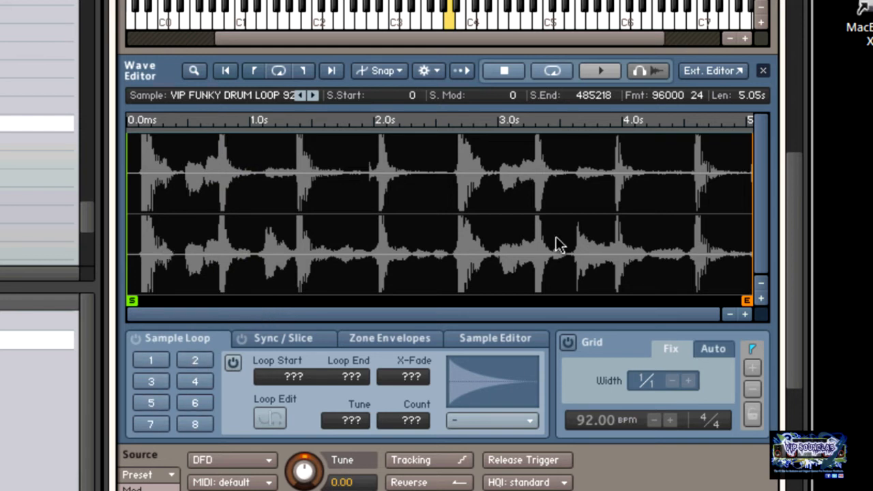
Turn on sample loop 1 and resize its region to run from about 130824 to about 255034
click(151, 360)
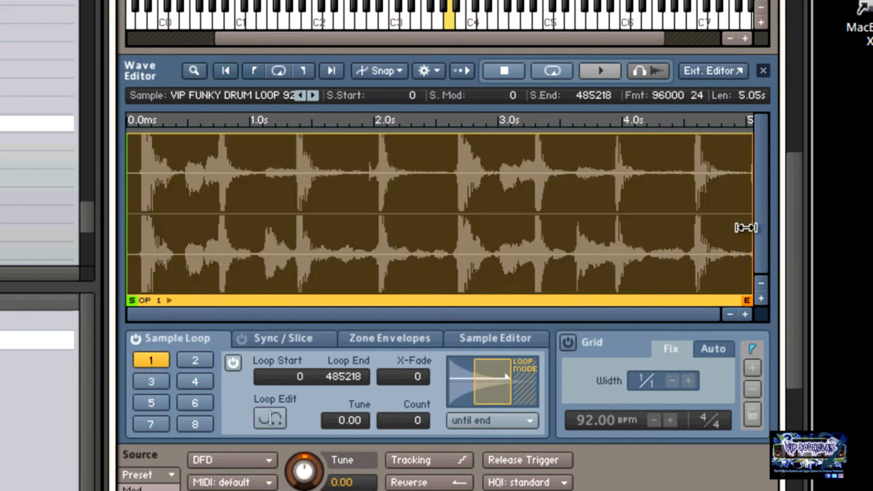
drag(751, 227, 343, 228)
drag(242, 228, 391, 227)
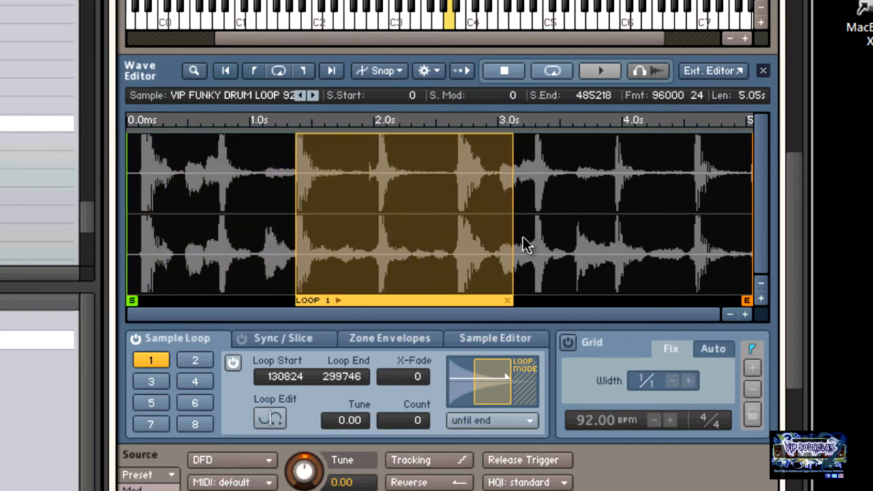
drag(512, 232, 454, 230)
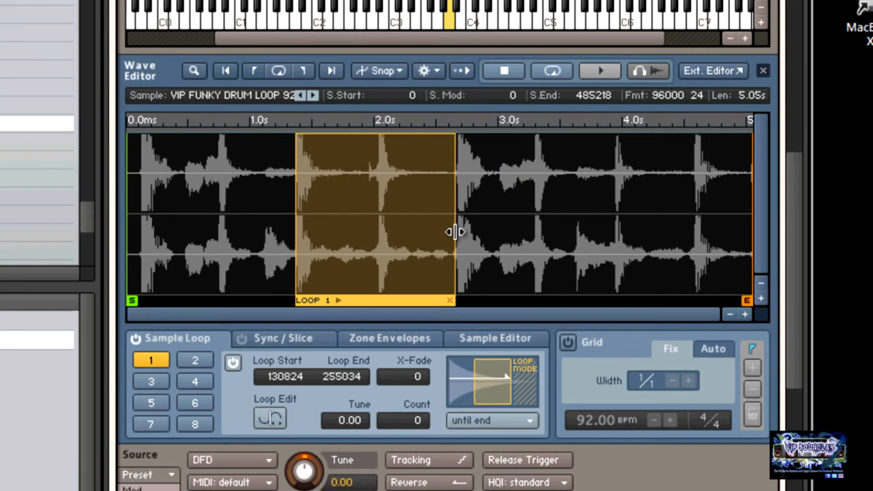
Audition loop 1 on its own, and play the sample from the start before stopping playback
click(339, 299)
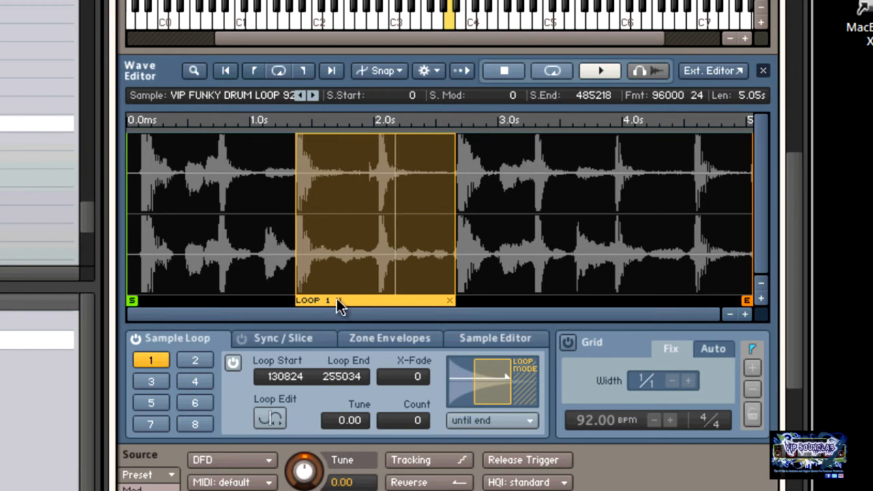
click(337, 300)
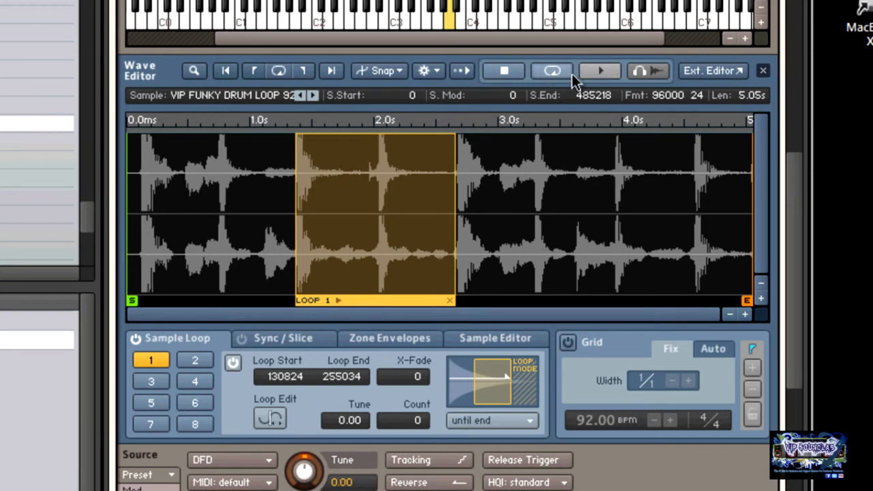
click(605, 73)
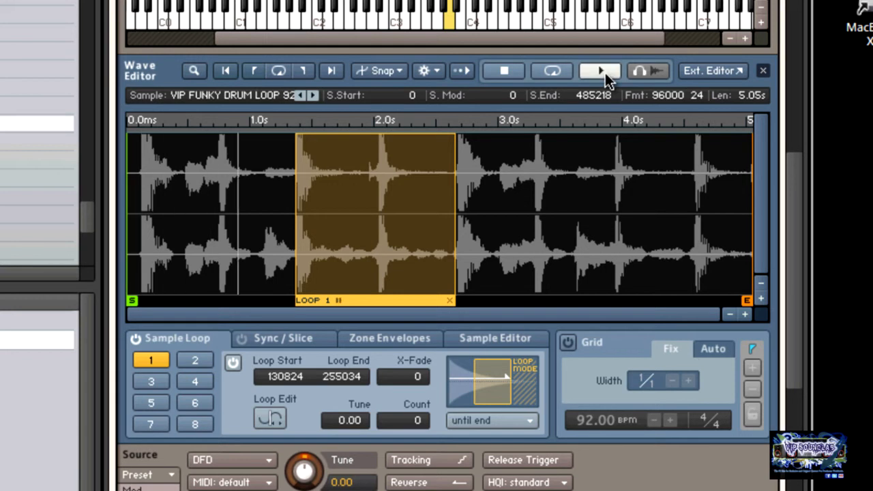
click(506, 71)
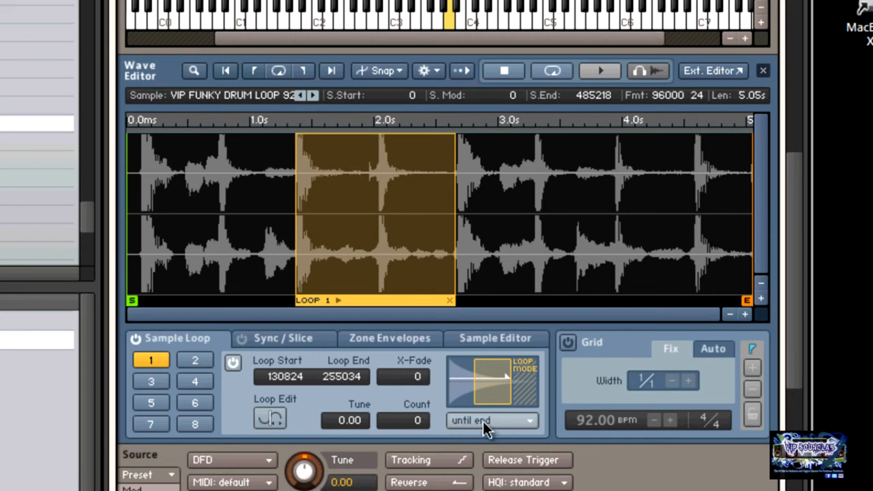
Try the "until end <->" mode on loop 1, and set the loop to "until end" with a count of 2
click(523, 418)
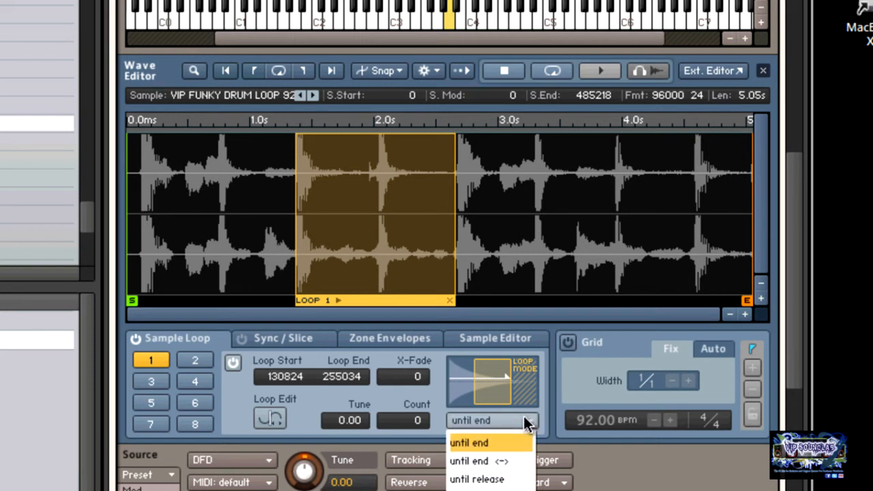
click(506, 463)
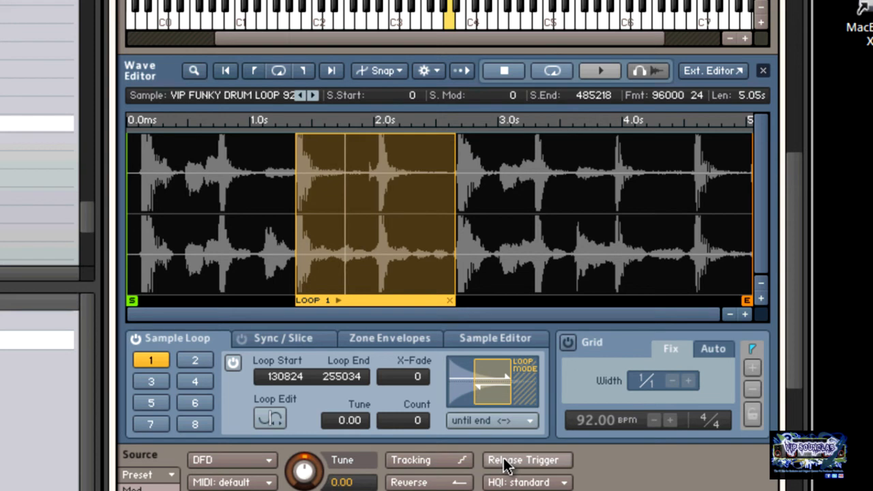
click(507, 419)
click(491, 439)
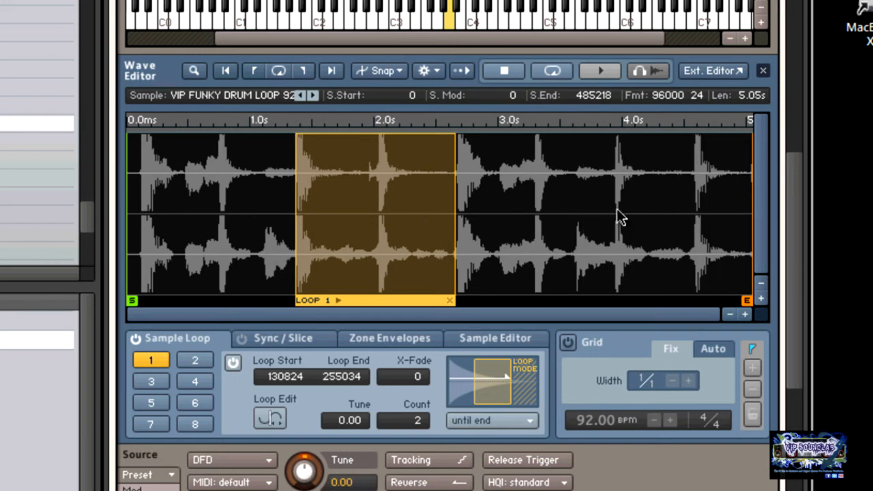
Turn on sample loop 2, move its region to run from about 315676 to about 376328, and set its count to 3
click(195, 360)
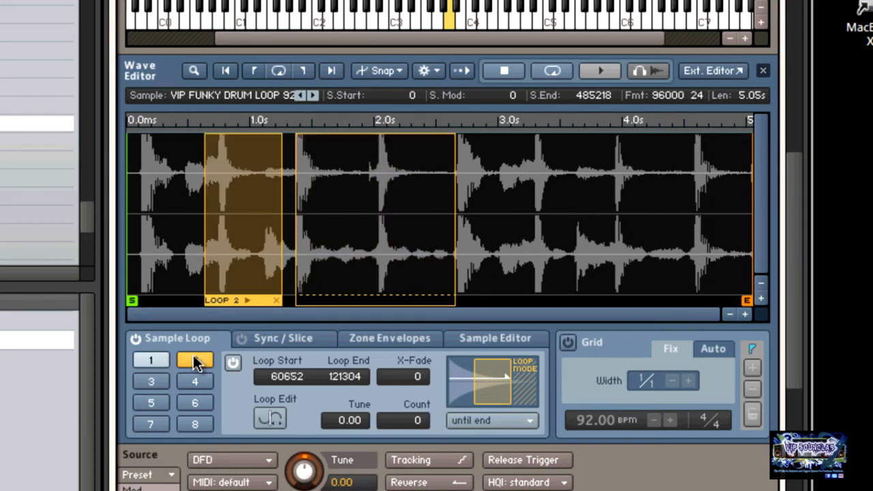
drag(245, 255, 569, 242)
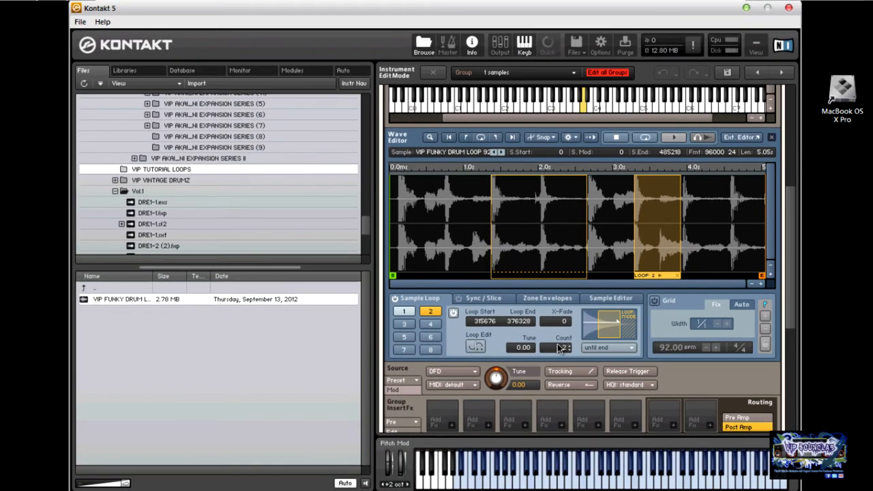
drag(512, 367, 513, 362)
Select loops 1 and 2 in turn on the waveform to compare their count settings
click(529, 233)
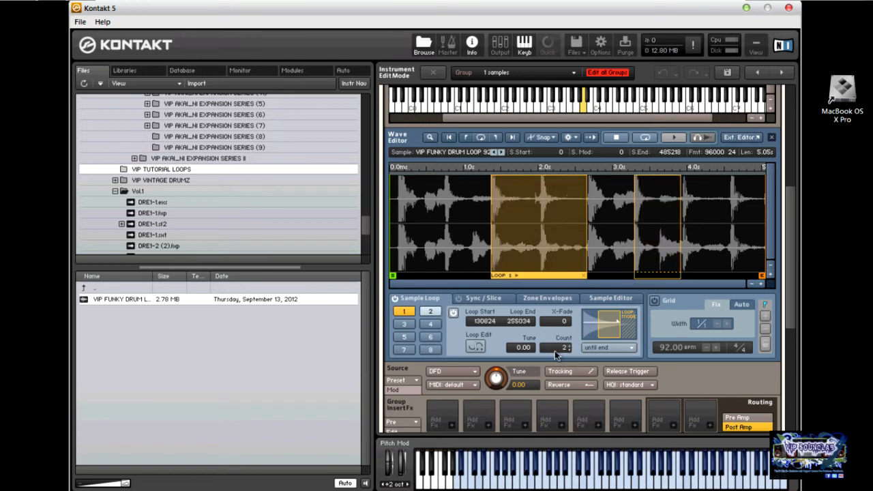
click(651, 248)
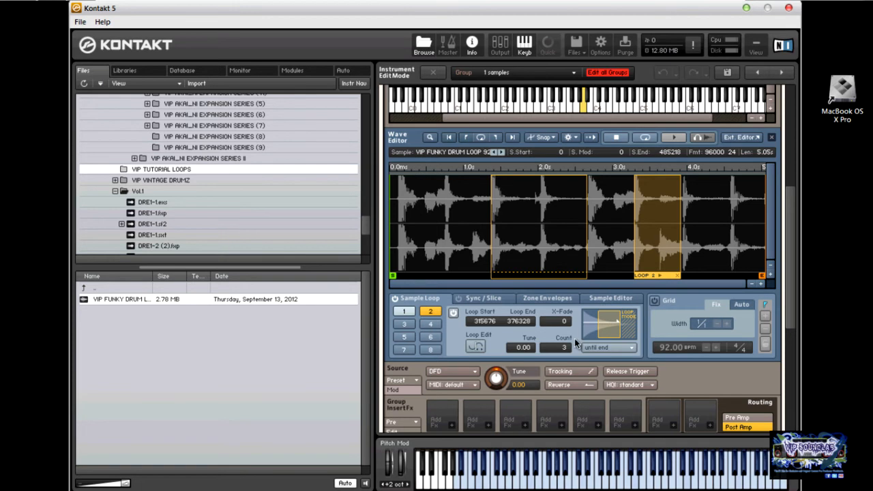
click(547, 252)
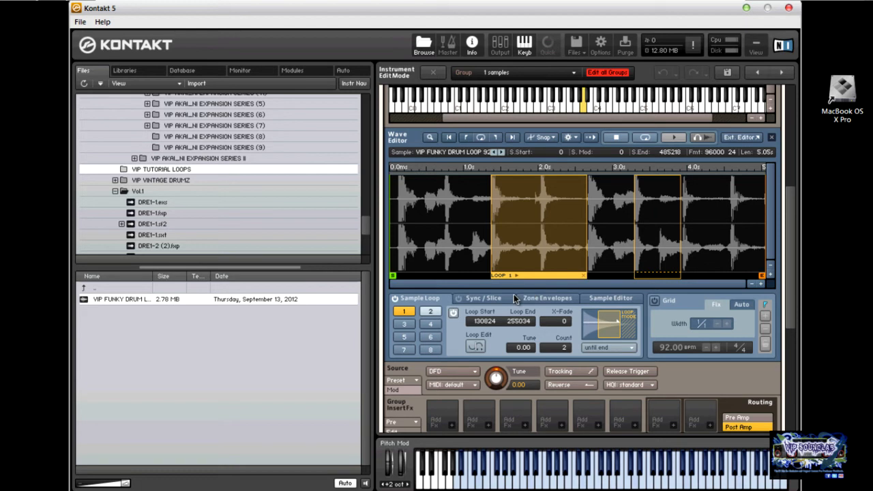
Turn on sample loop 3 with its region from about 439470 to 485218, and set its loop mode to one shot
click(404, 325)
drag(496, 242, 730, 231)
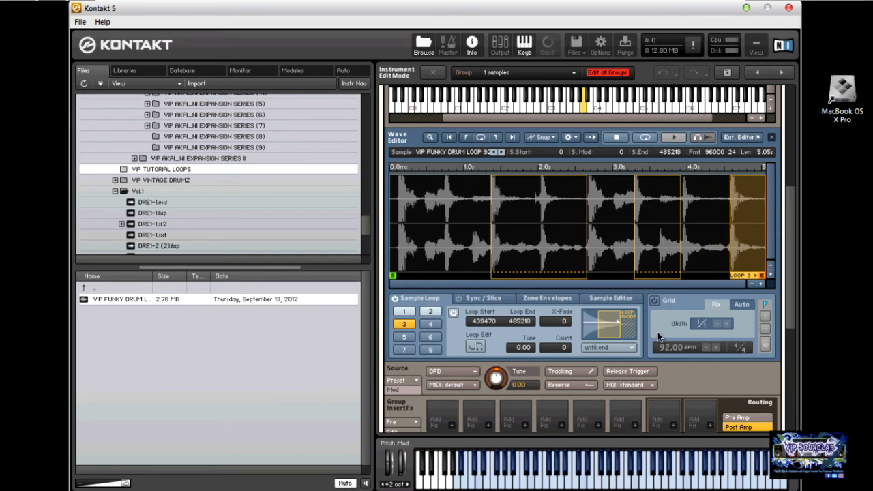
click(636, 347)
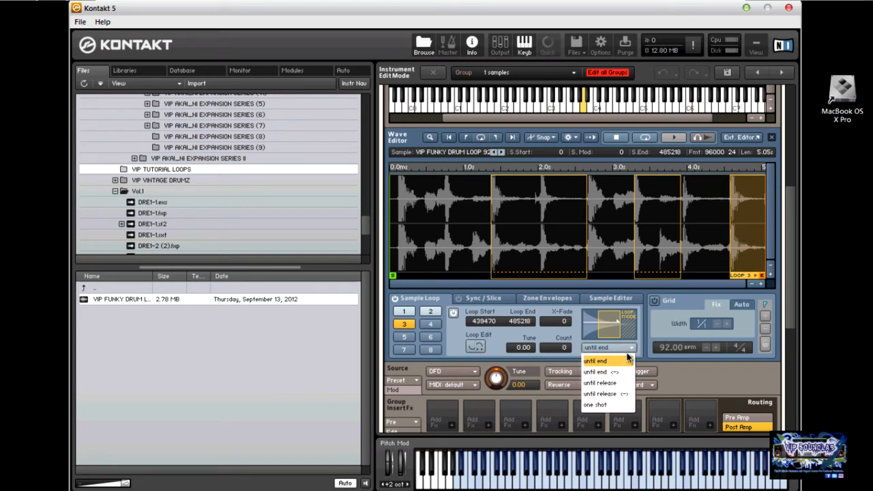
click(616, 371)
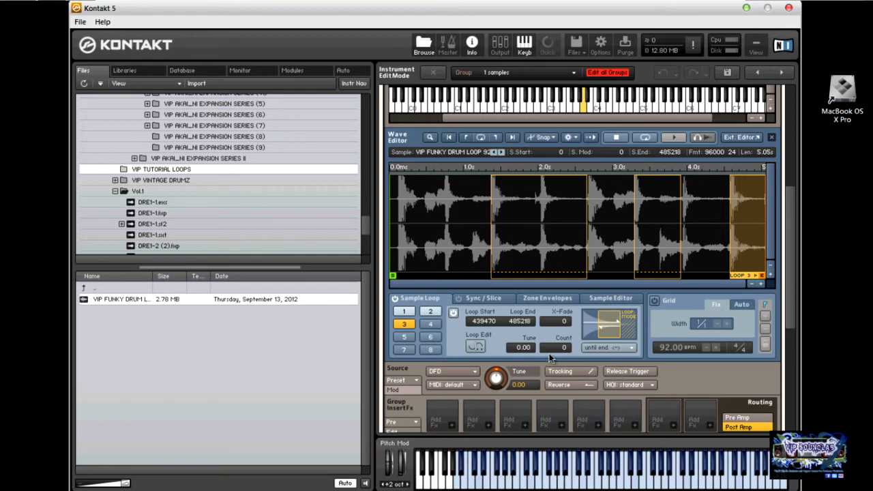
click(625, 347)
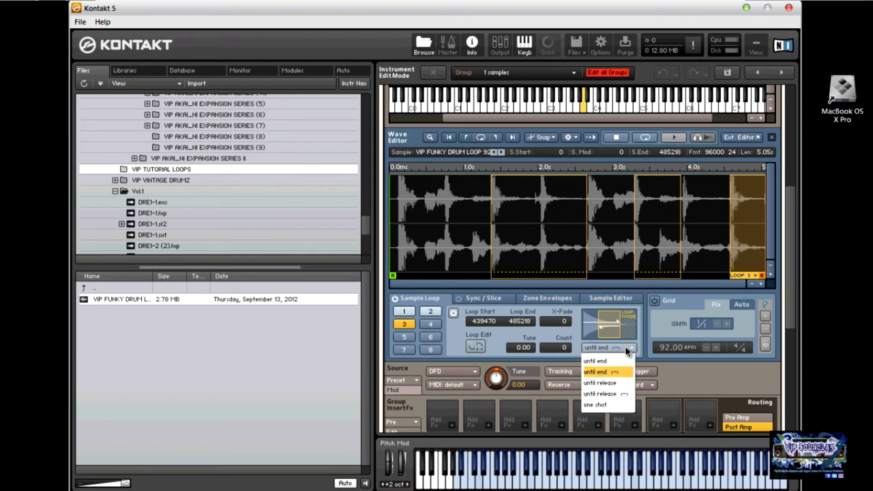
click(598, 405)
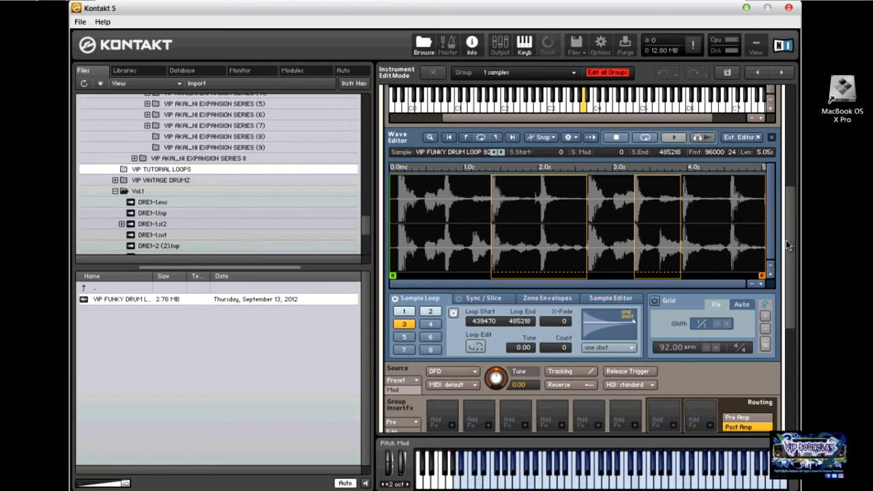
Open the Amplifier's modulation section below the Wave Editor to show its envelope and velocity modulators
scroll(786, 279, down, 5)
scroll(786, 294, down, 2)
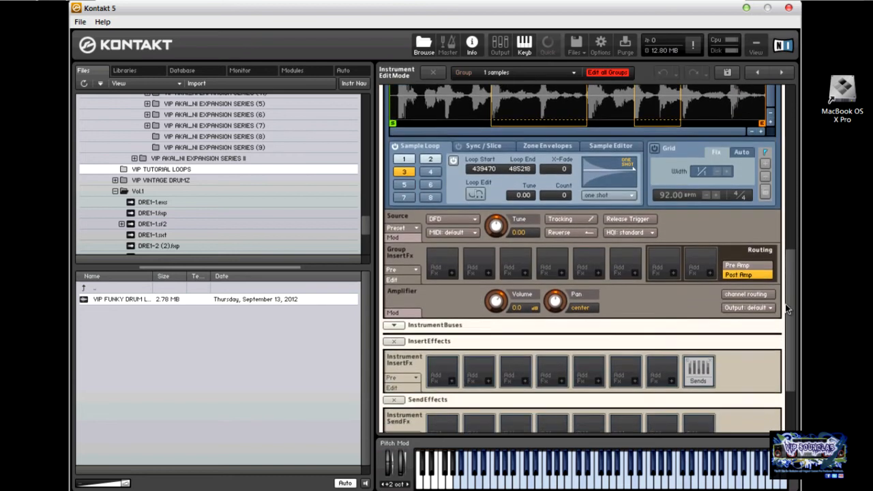
click(407, 313)
click(414, 323)
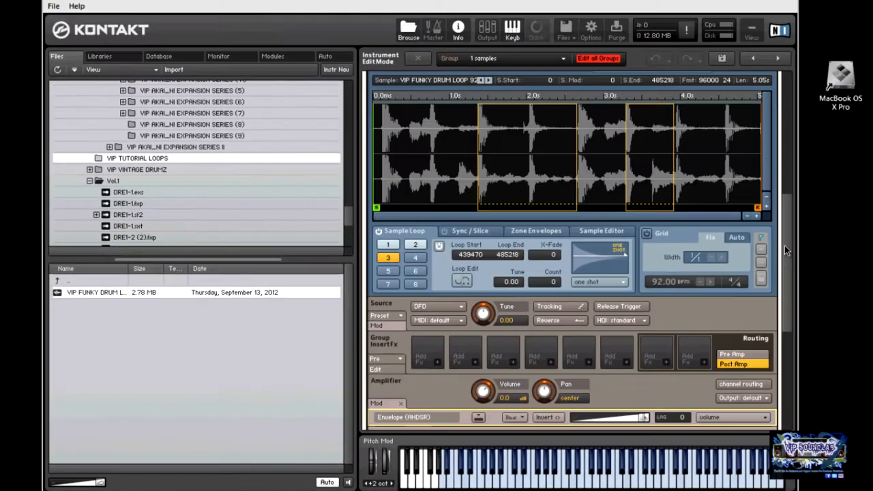
Delete the loop 2 and loop 1 regions from the waveform
drag(784, 247, 785, 230)
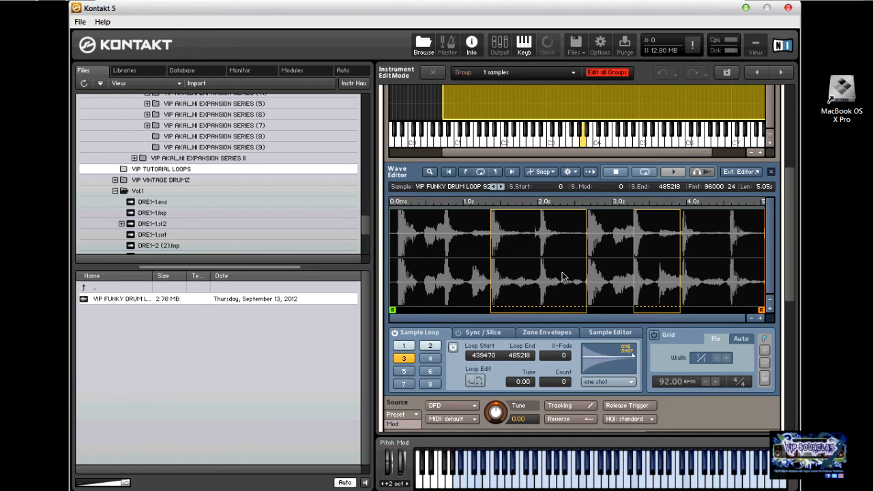
click(648, 274)
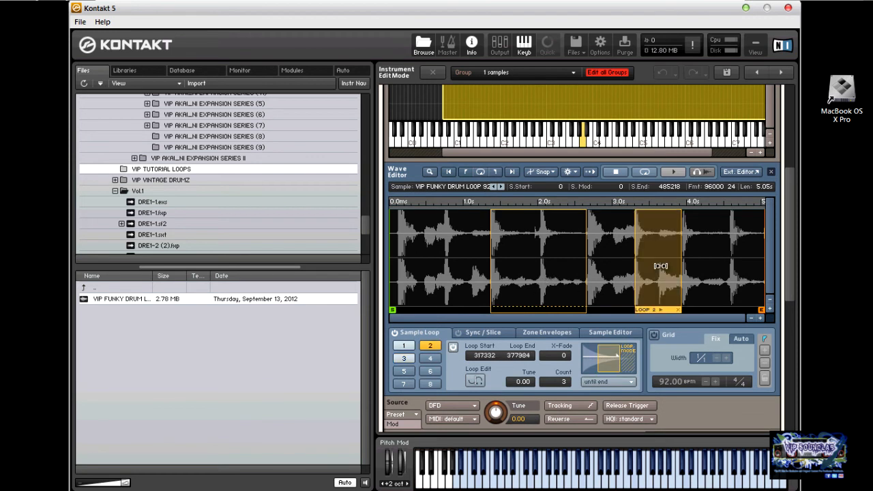
click(677, 311)
click(566, 292)
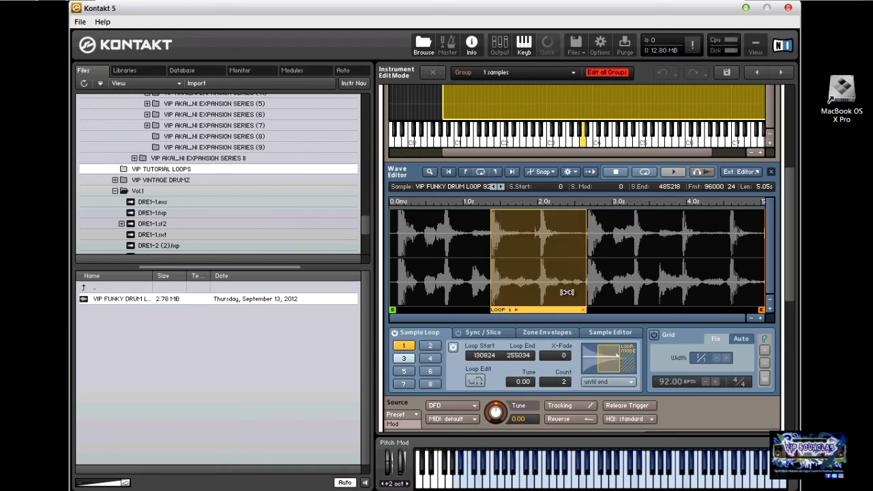
click(582, 310)
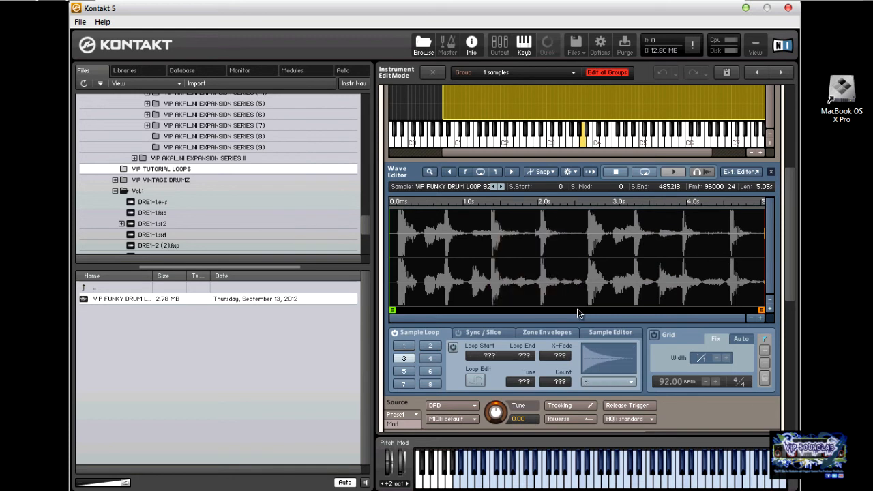
Turn sample loop 1 back on and try to delete sample loop 3
click(406, 354)
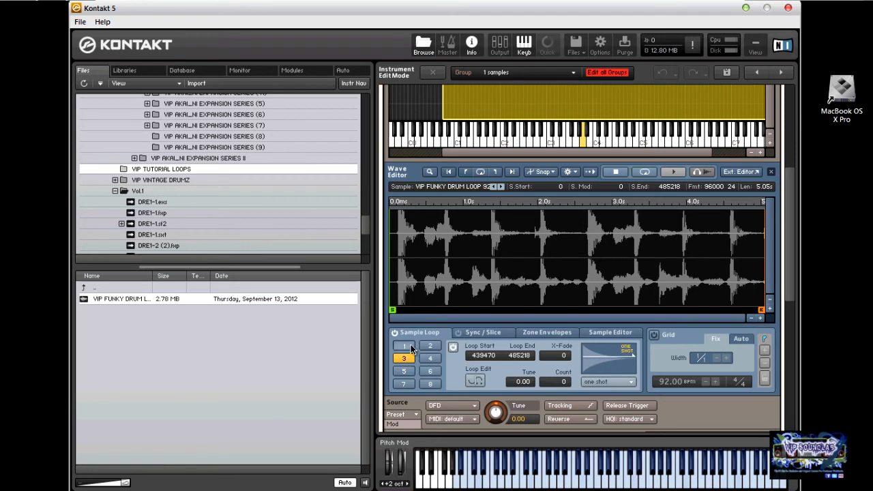
click(403, 345)
click(404, 359)
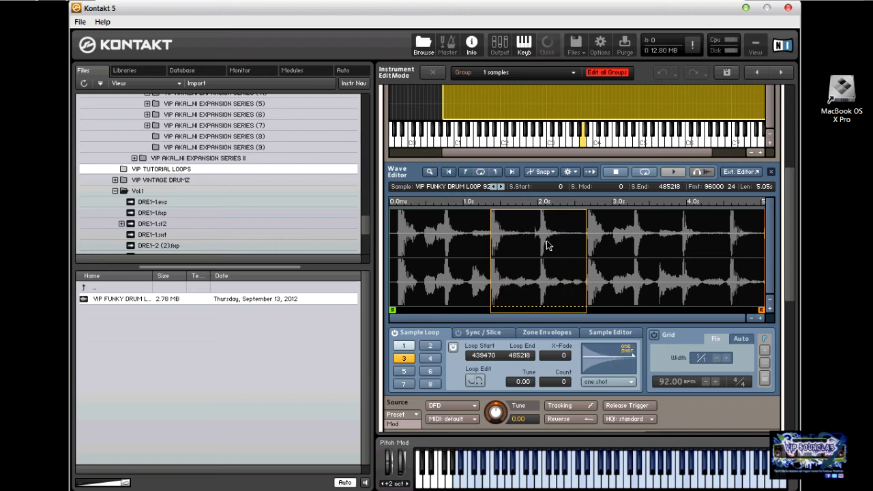
key(Delete)
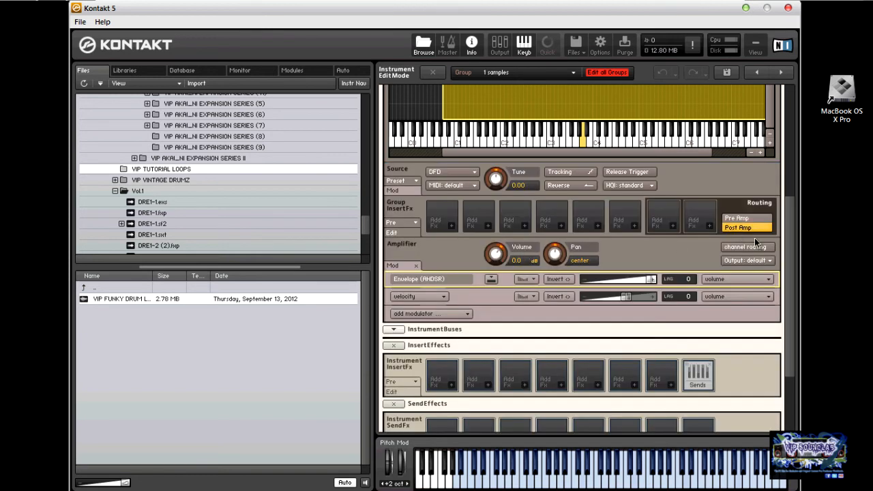
Reopen the Wave Editor and delete the loop 1 region from the waveform
drag(789, 255, 793, 131)
click(645, 139)
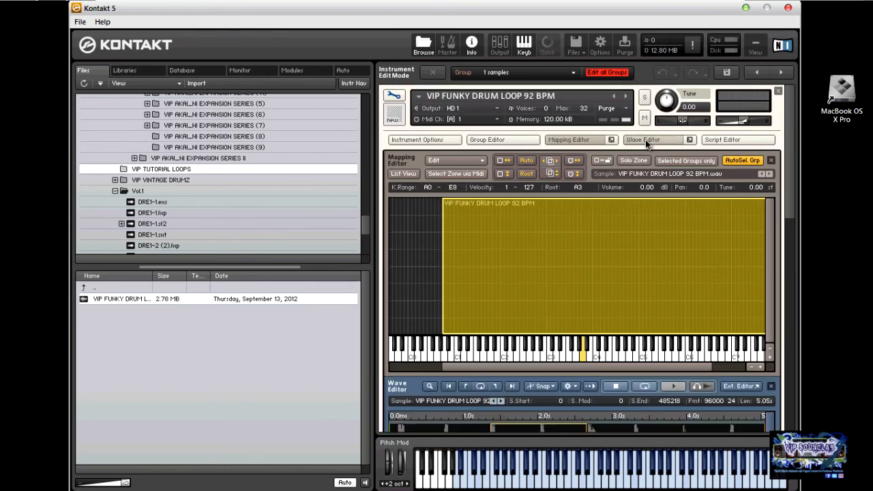
drag(788, 176, 787, 286)
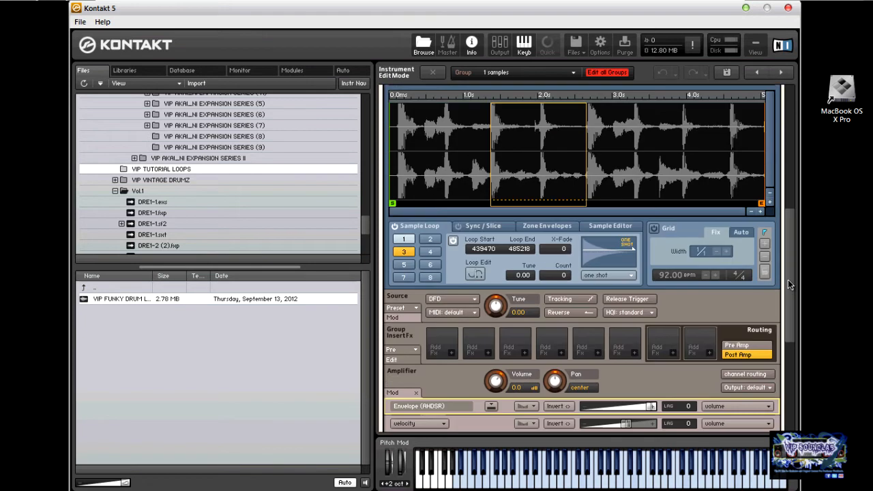
click(403, 240)
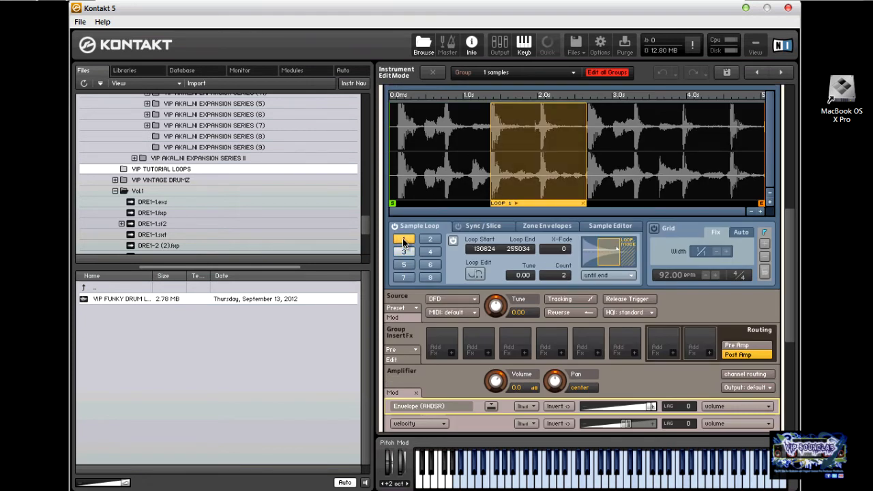
click(585, 204)
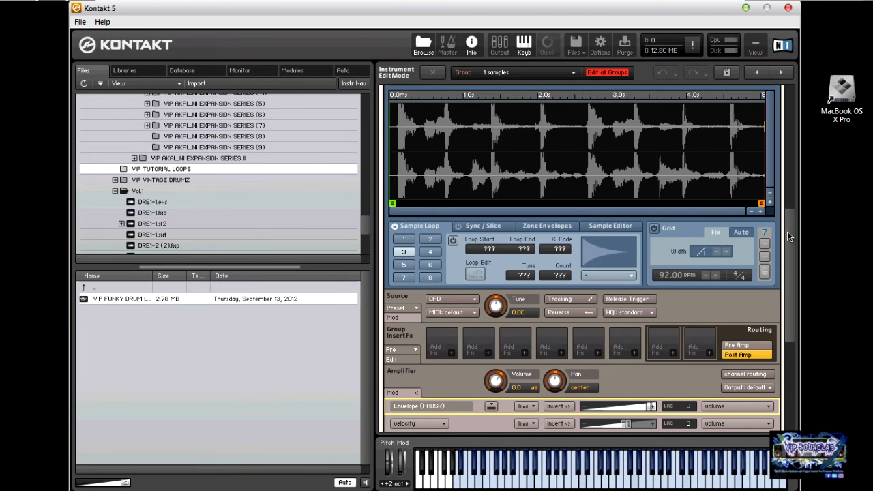
Turn on the Wave Editor's grid, leave loop 1 off, and open the Sync / Slice settings
drag(786, 235, 780, 190)
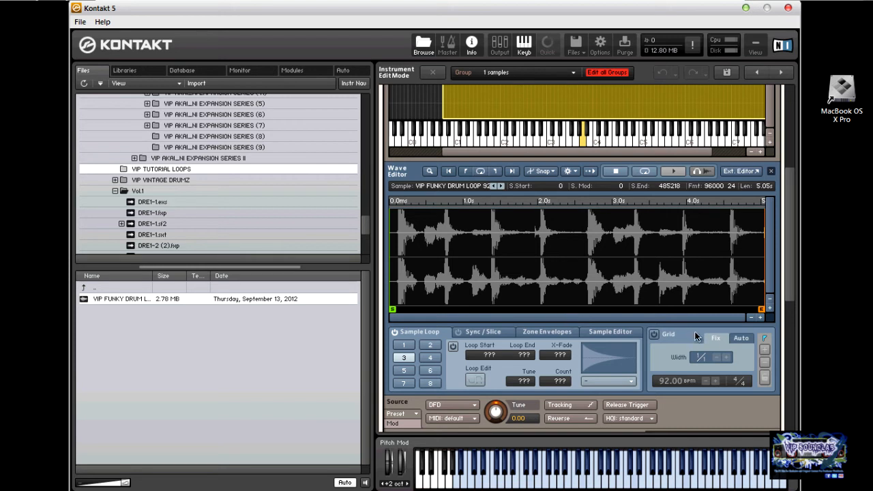
click(655, 334)
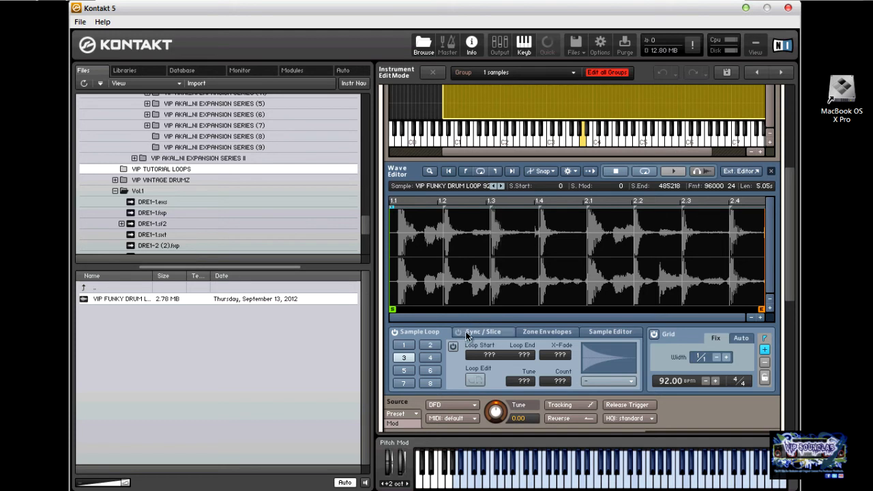
click(452, 347)
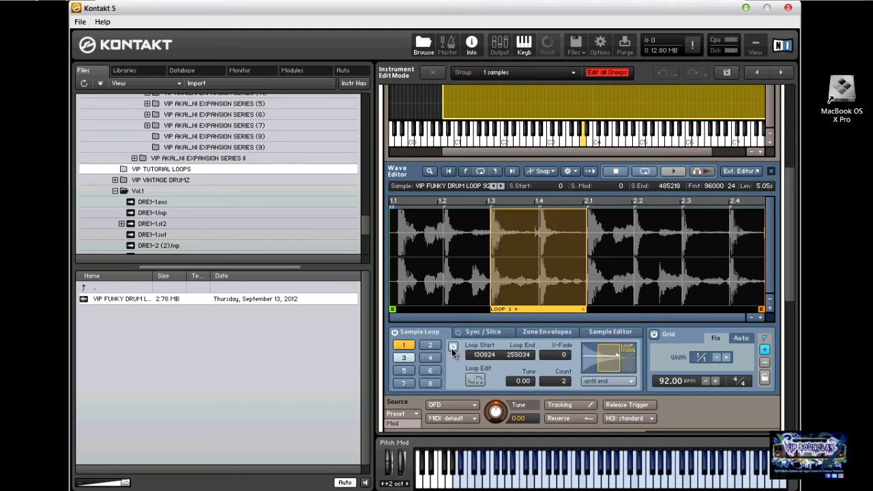
click(584, 308)
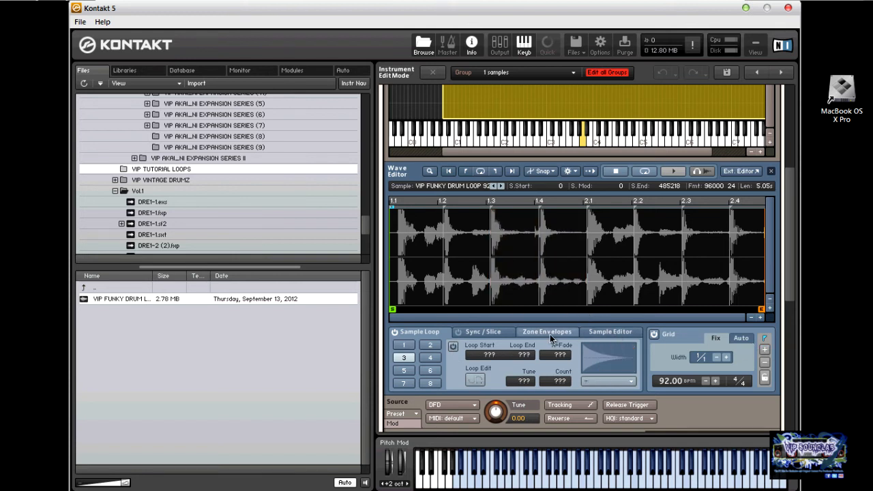
click(487, 334)
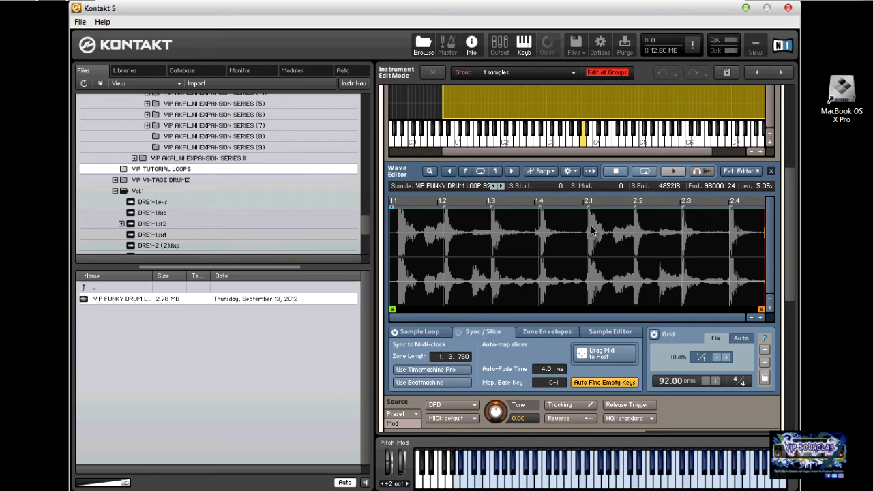
Move the drum loop's zone in the Mapping Editor to the lowest keys, covering F-1 to A-1 with root F2
drag(794, 206, 793, 149)
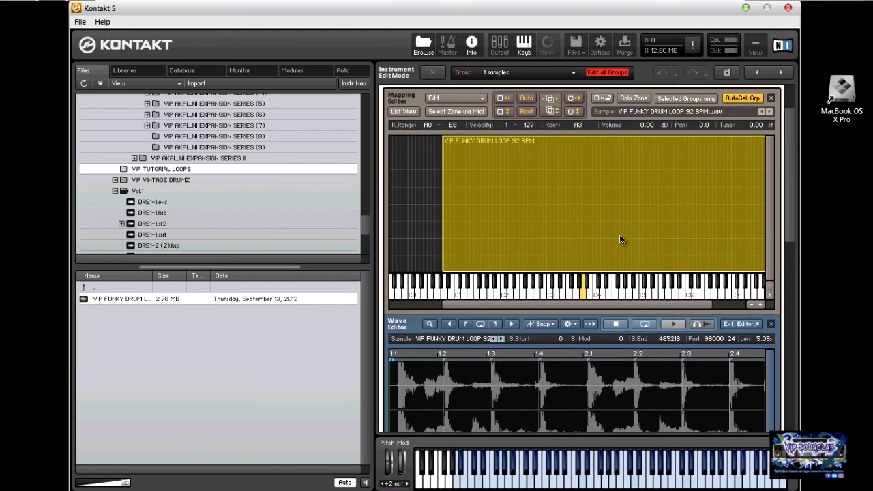
drag(621, 232, 556, 234)
drag(732, 223, 399, 230)
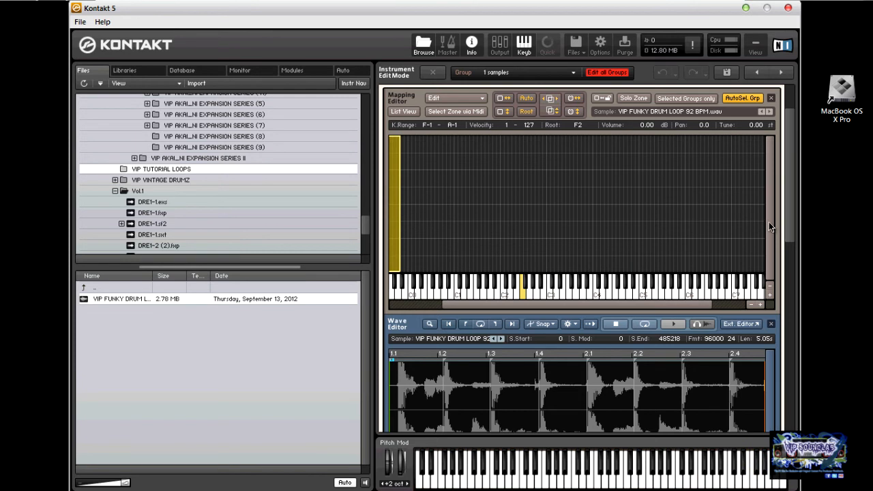
Select the beat slices one at a time from 1.1 through 2.4 and back to 1.2
drag(793, 194, 795, 260)
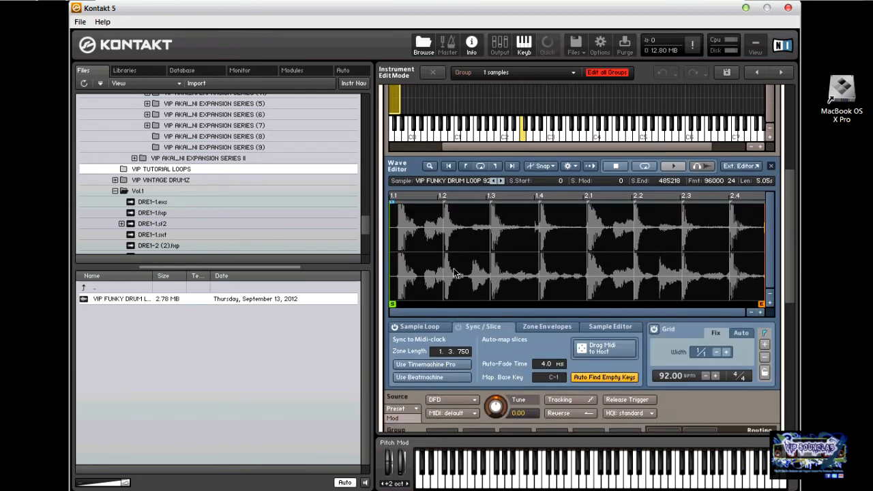
click(420, 273)
click(456, 271)
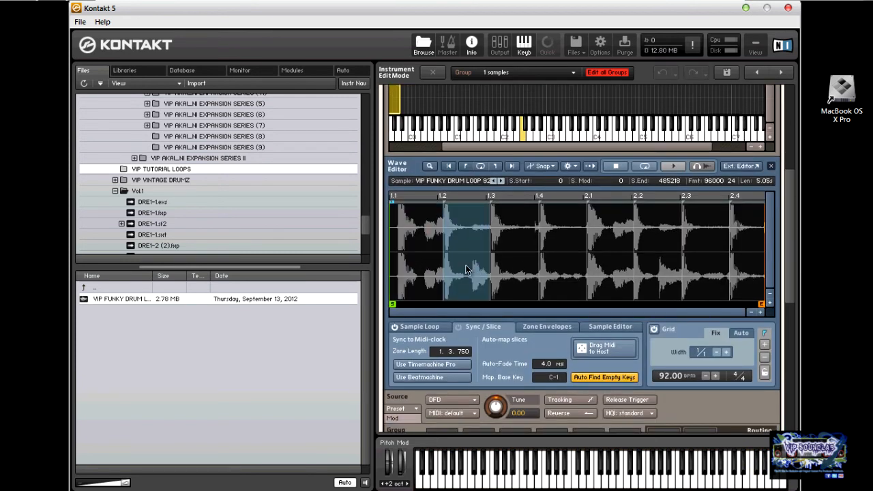
click(524, 272)
click(563, 271)
click(605, 271)
click(654, 268)
click(704, 268)
click(742, 267)
click(718, 269)
click(660, 270)
click(606, 271)
click(578, 272)
click(518, 273)
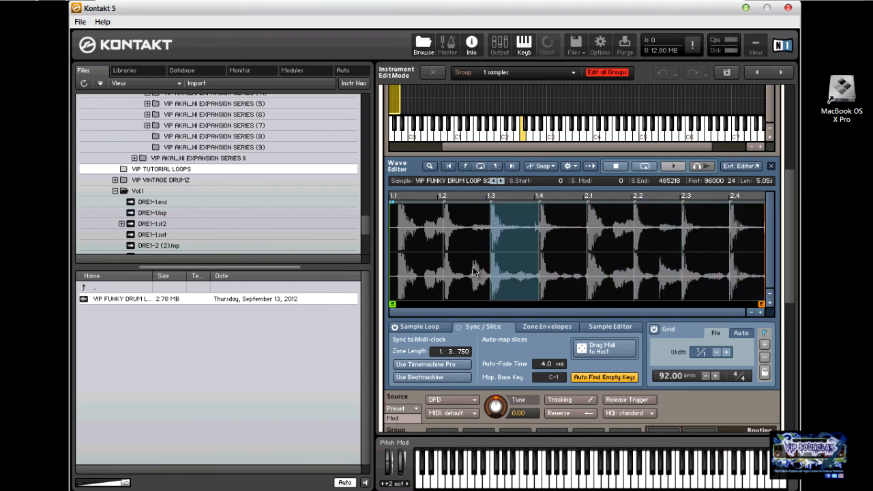
click(467, 272)
Select all eight beat slices of the drum loop together, from 1.1 through 2.4, in the Wave Editor
click(403, 272)
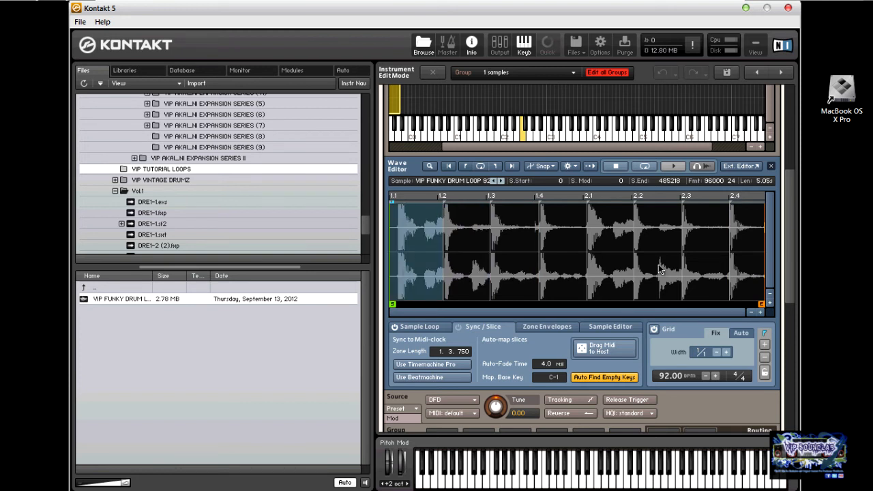
click(760, 279)
click(699, 279)
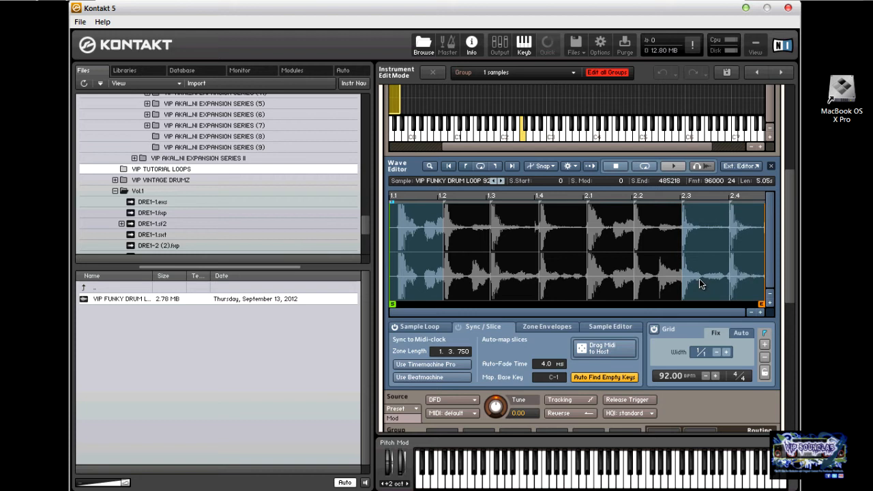
click(657, 281)
click(611, 283)
click(657, 286)
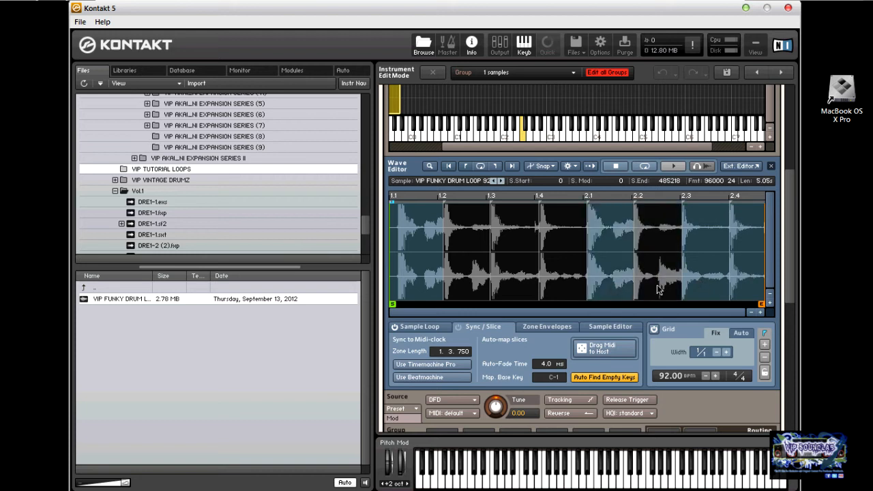
click(740, 282)
click(517, 287)
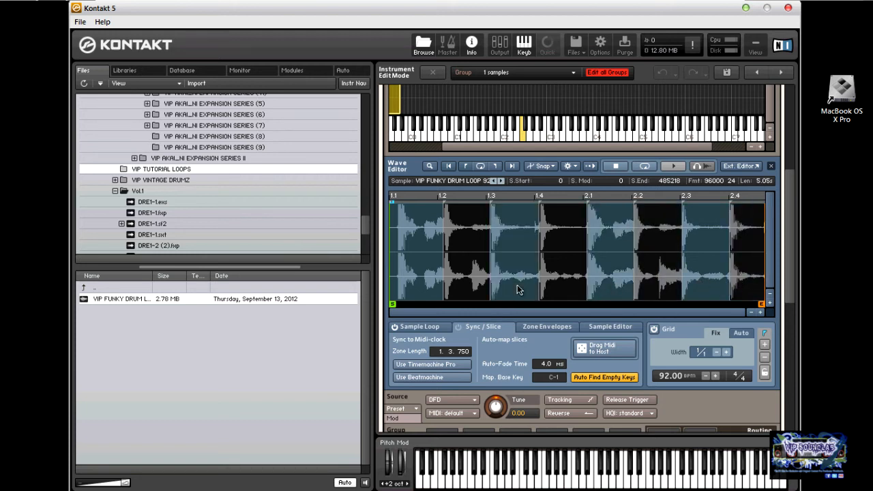
click(481, 292)
click(558, 286)
click(658, 280)
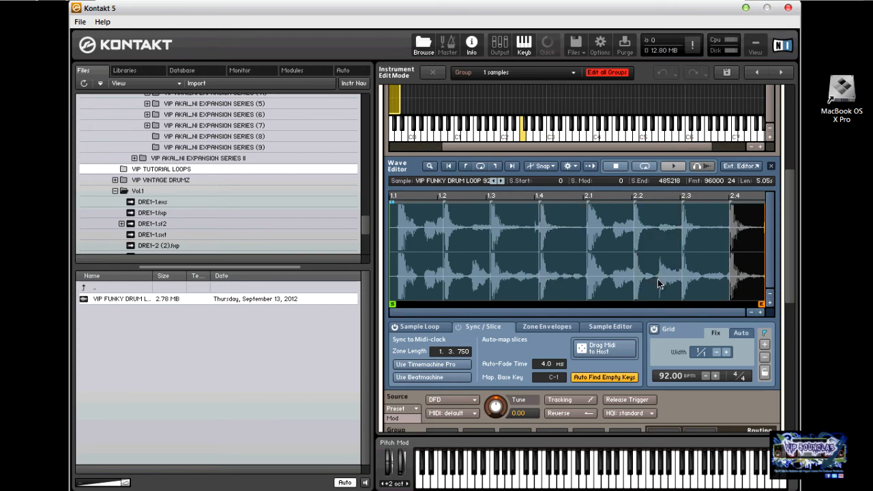
click(743, 282)
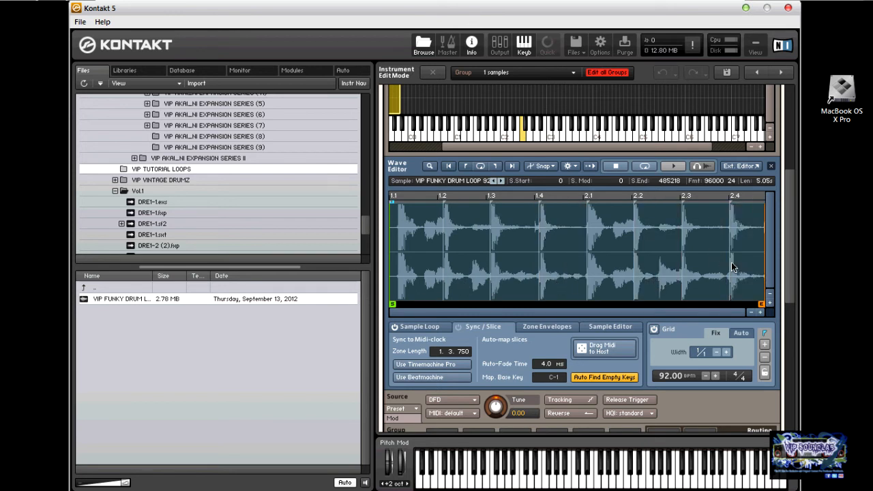
Map the selected slices in the Mapping Editor to consecutive single keys from F2 to C3
drag(789, 258, 784, 213)
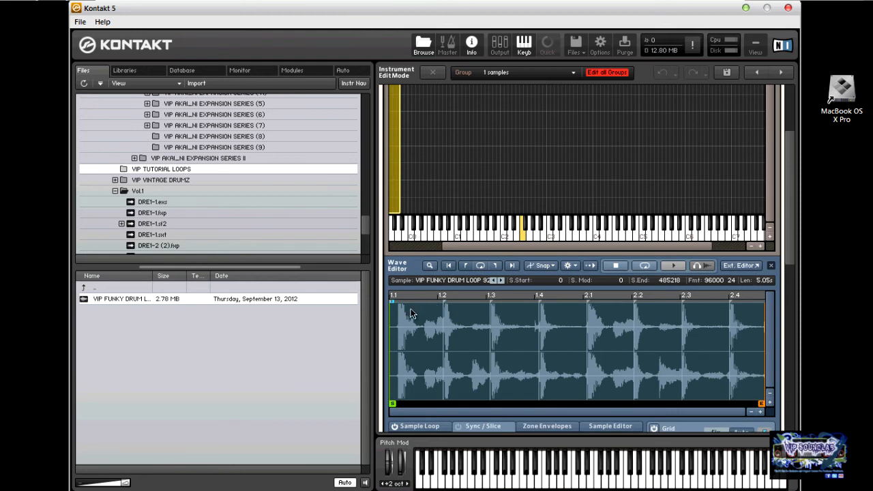
drag(417, 309, 497, 183)
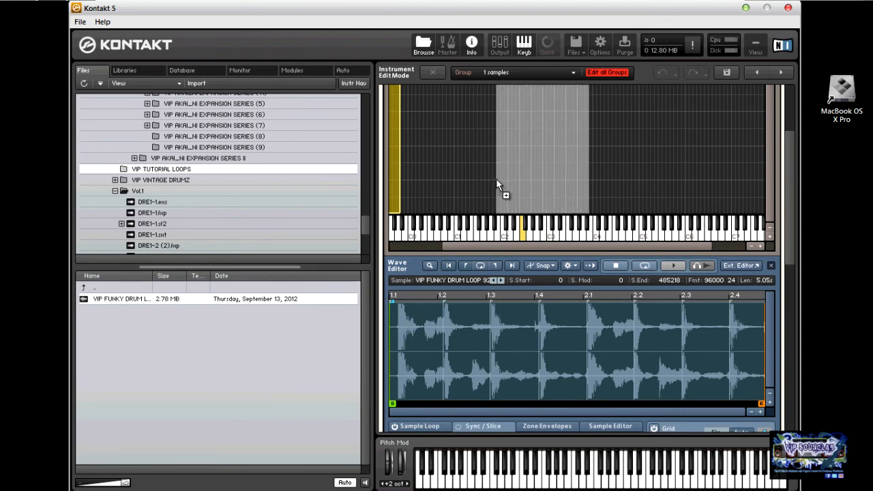
mouse_move(497, 181)
mouse_down()
mouse_move(496, 157)
mouse_move(493, 220)
mouse_move(490, 197)
mouse_up()
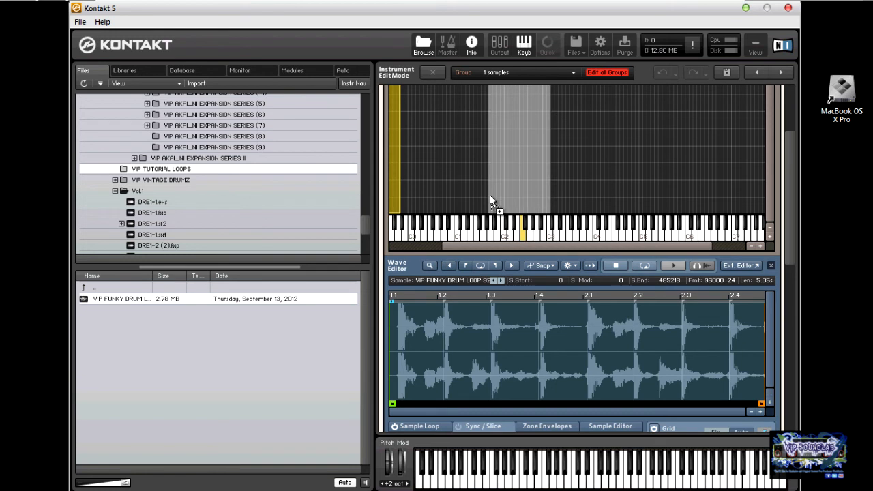
drag(490, 196, 521, 198)
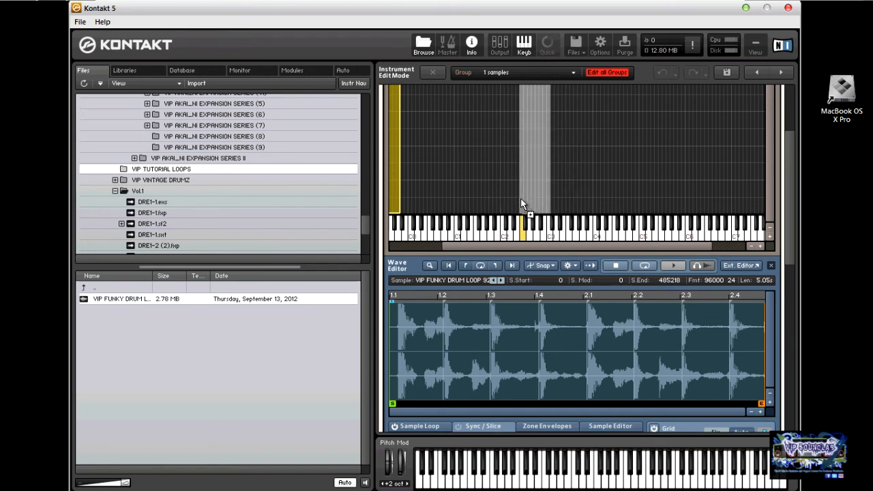
drag(521, 201, 522, 202)
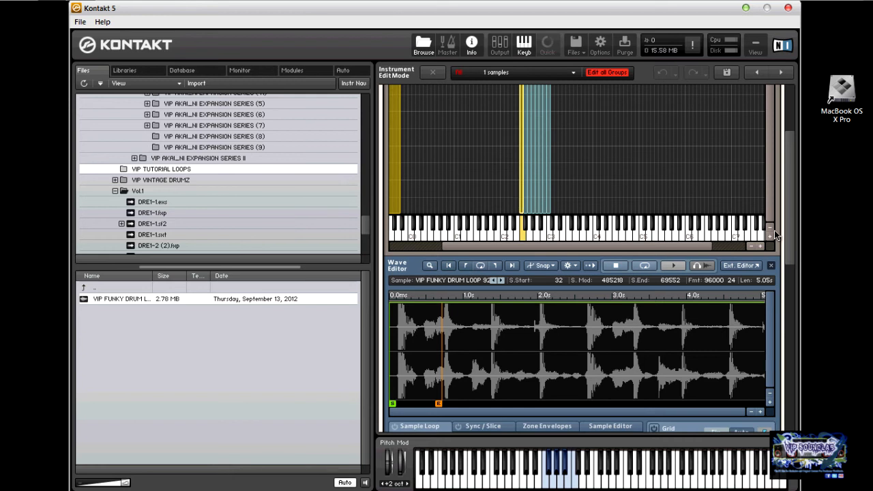
Enlarge the mapped zones, view the Wave Editor and Mapping Editor in their own windows, and close both windows
click(761, 247)
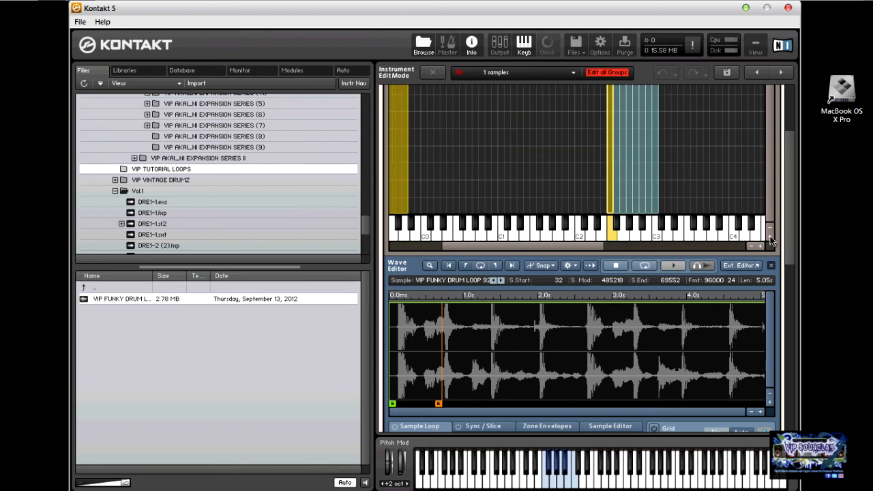
drag(788, 218, 789, 169)
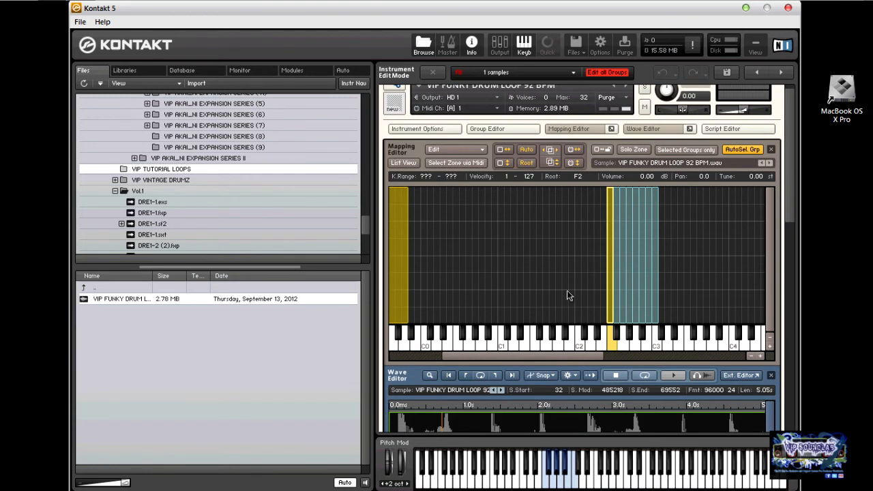
click(690, 129)
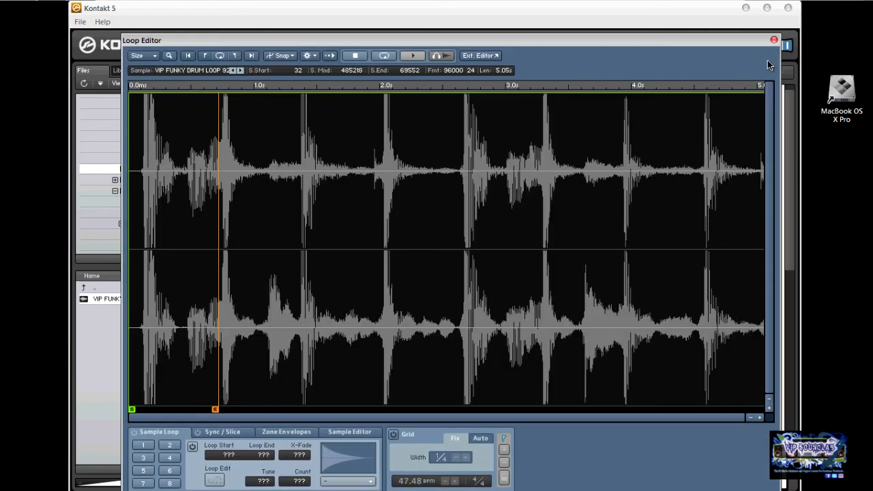
click(773, 40)
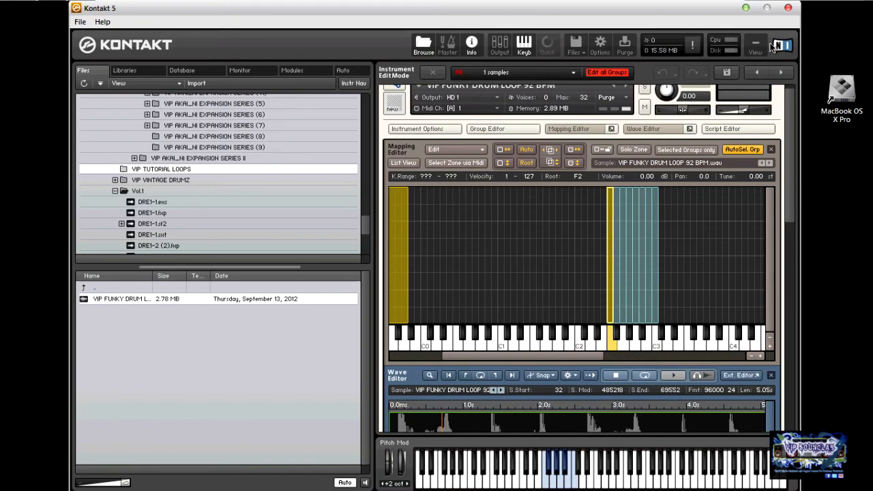
click(618, 320)
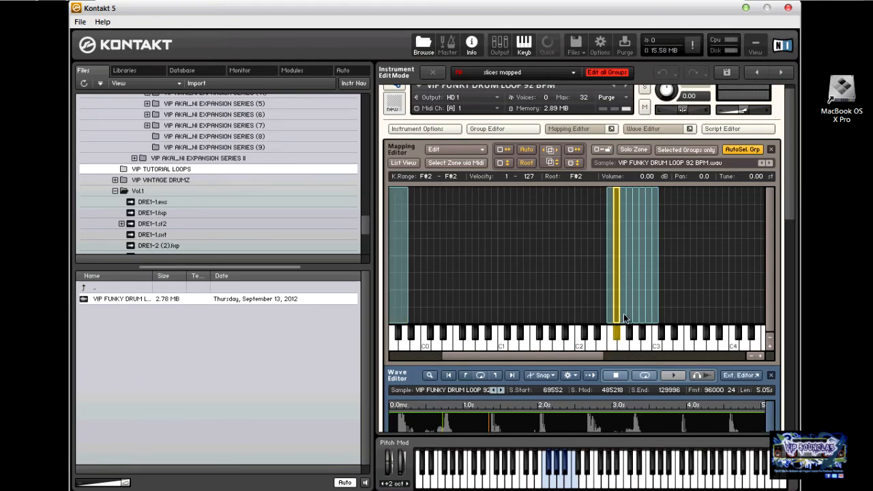
click(612, 129)
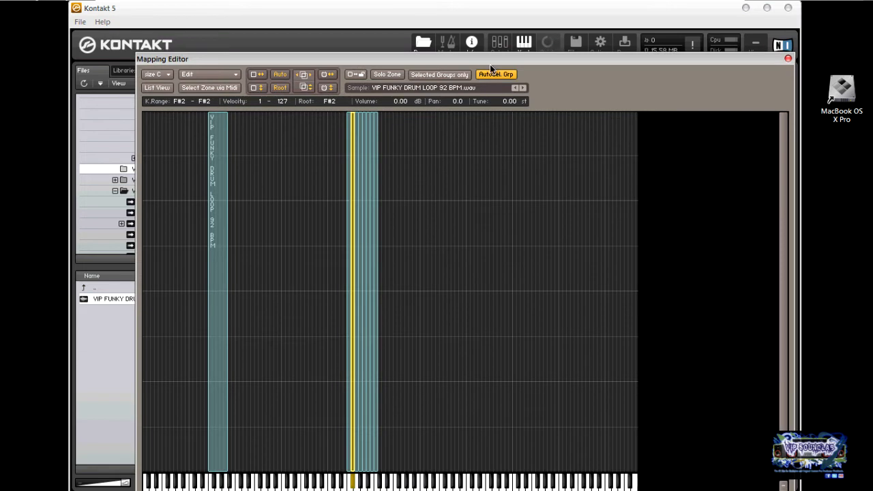
drag(508, 58, 539, 29)
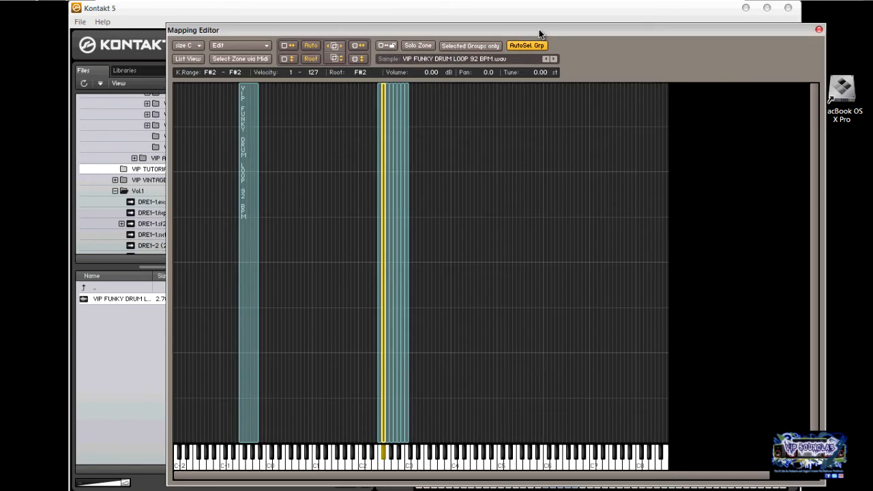
click(819, 30)
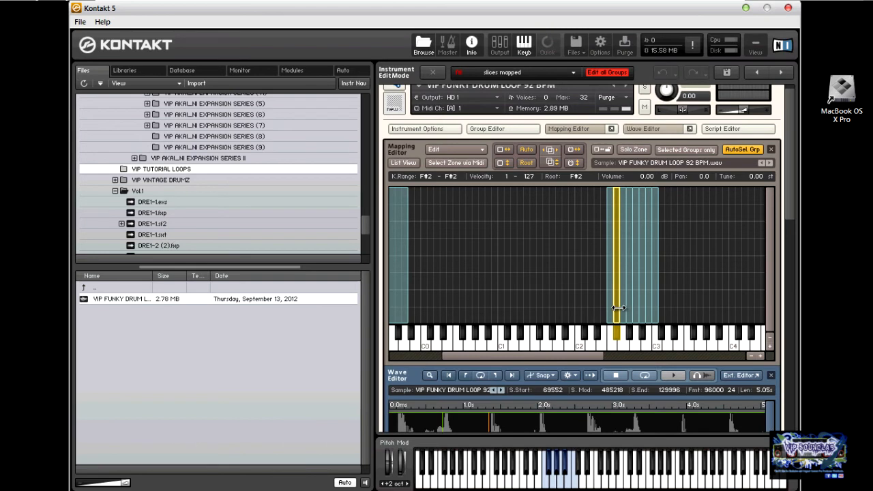
Select the mapped slice zones one at a time from G2 to C3 to view their regions in the waveform
scroll(796, 215, down, 3)
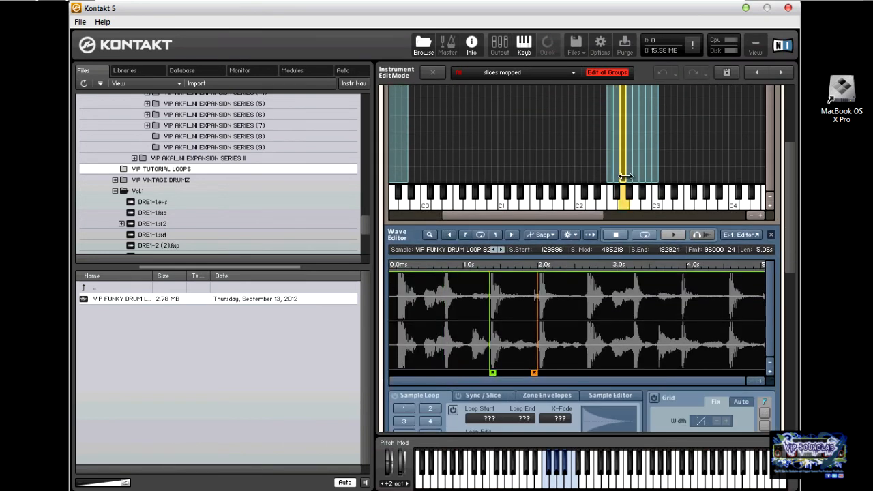
click(629, 179)
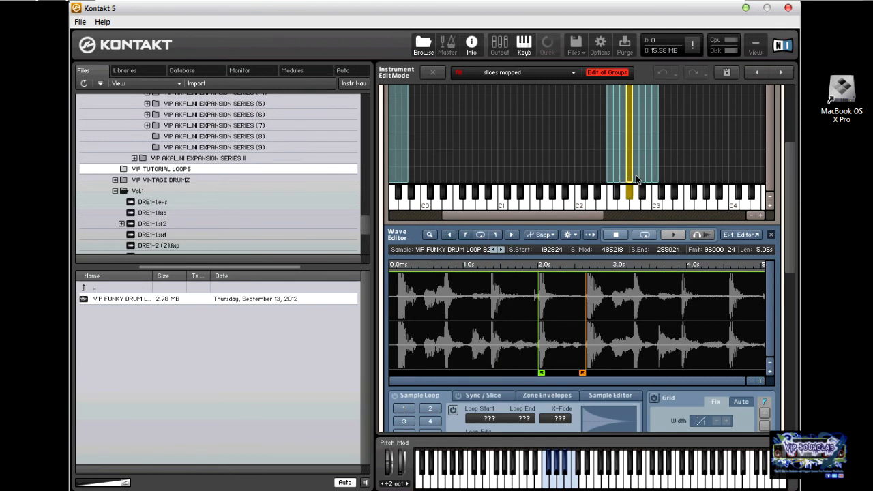
click(636, 178)
click(641, 176)
click(648, 174)
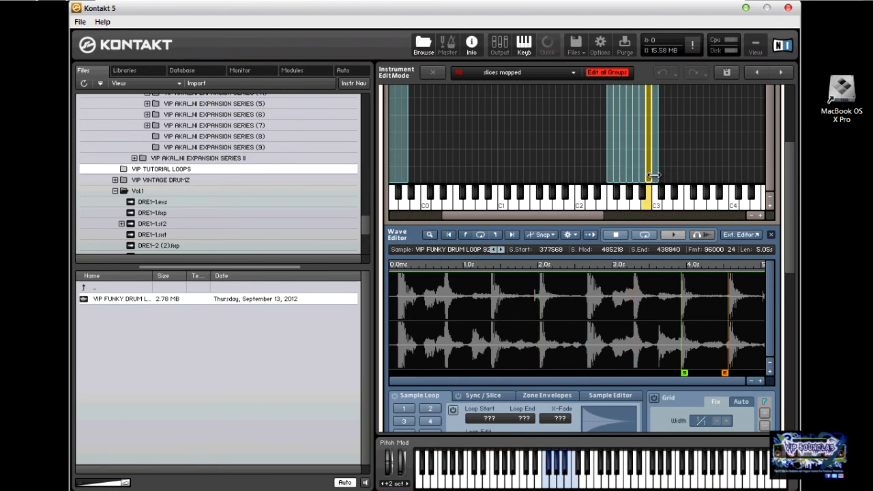
click(655, 176)
Go through the slice zones again from F2 to C3, checking each one's start and end in the Wave Editor
click(611, 178)
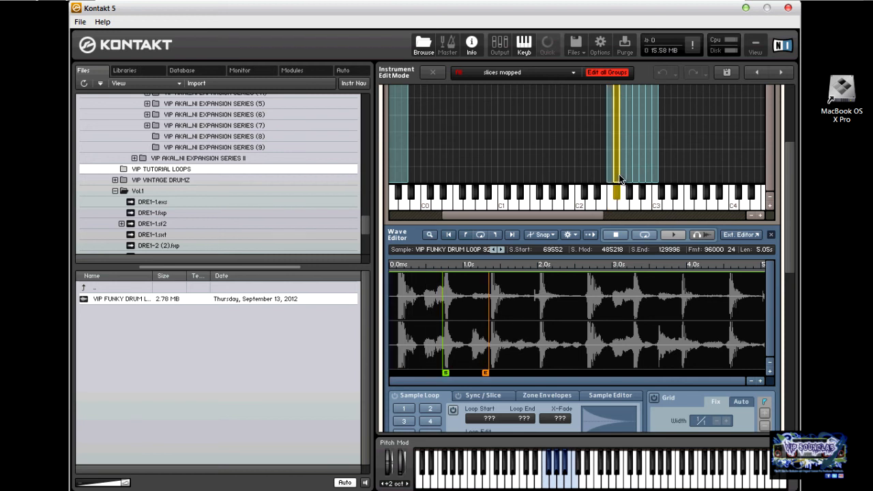
click(623, 174)
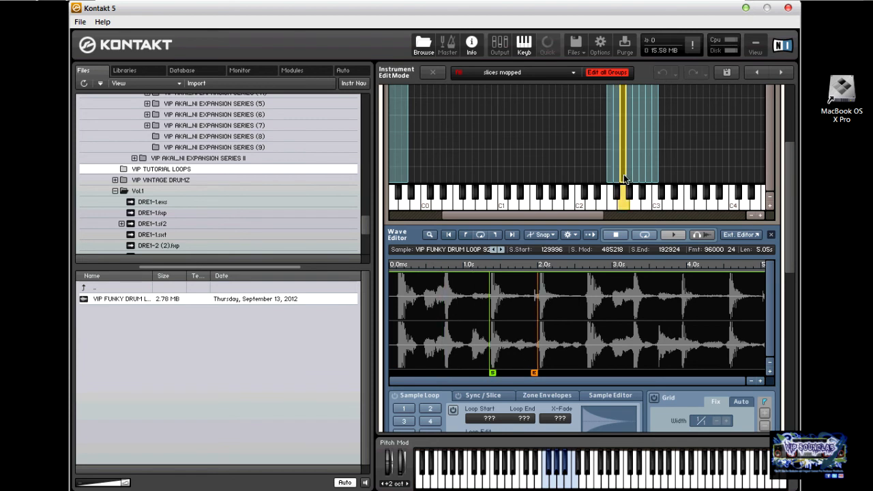
click(629, 176)
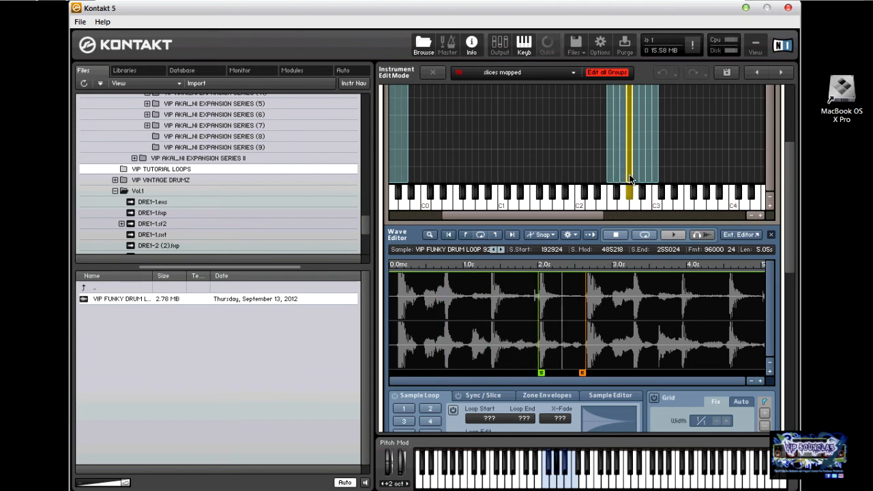
click(635, 177)
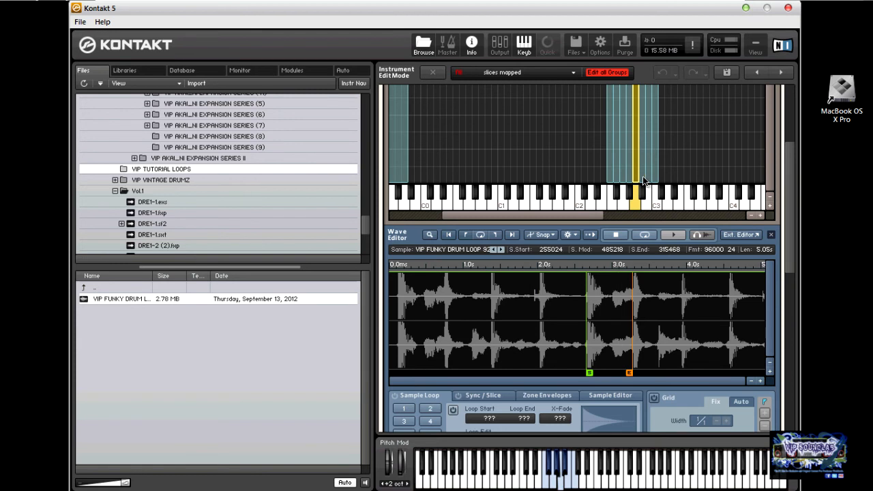
click(642, 179)
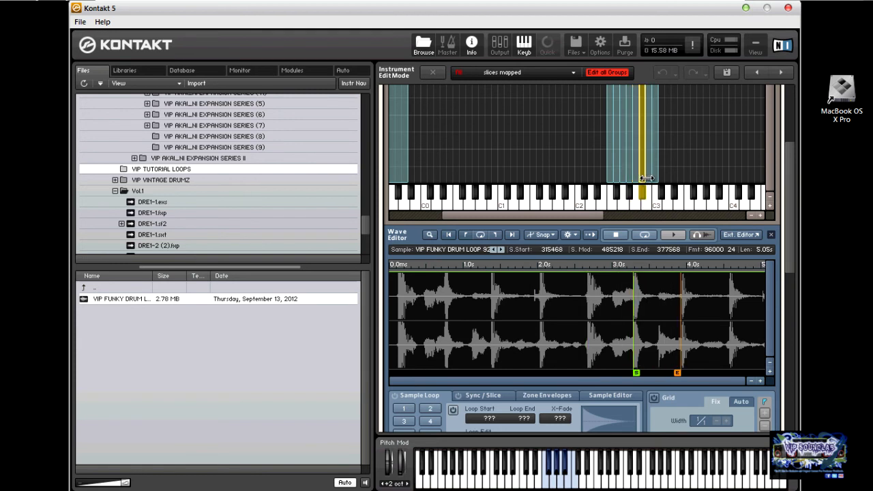
click(649, 179)
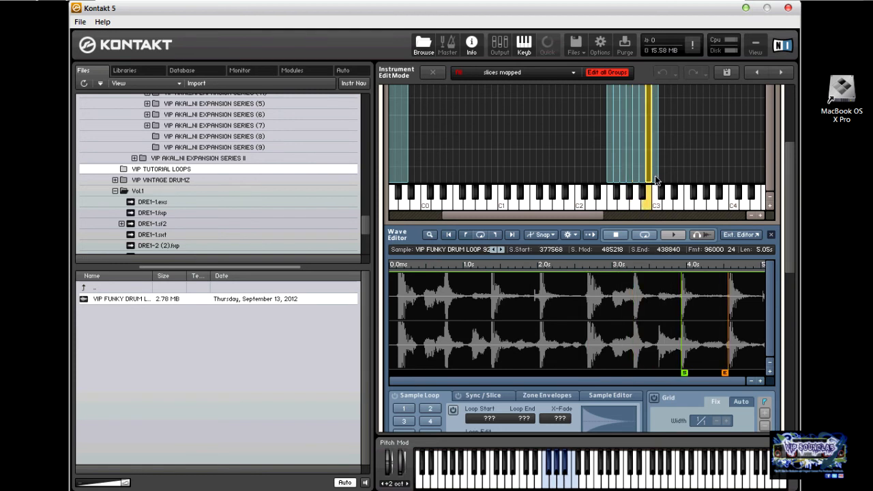
click(655, 175)
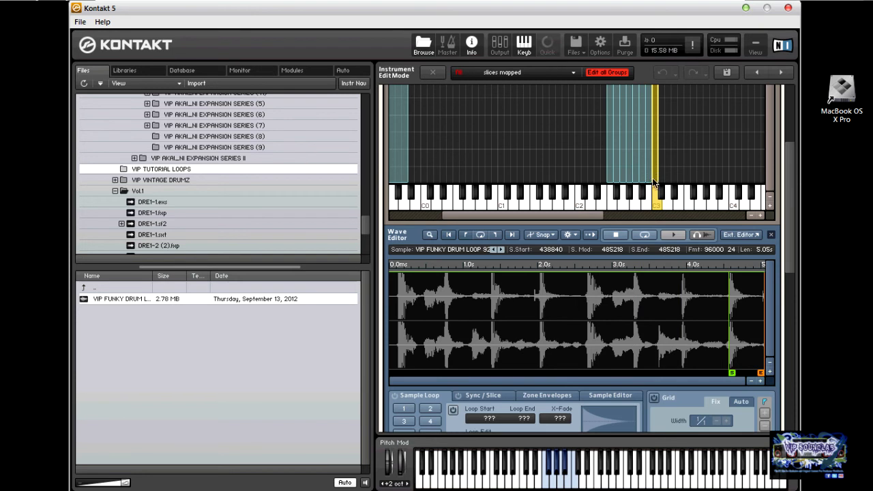
Show the Sync / Slice settings and delete the original full-loop zone on keys F-1 to A-1
drag(789, 209, 783, 228)
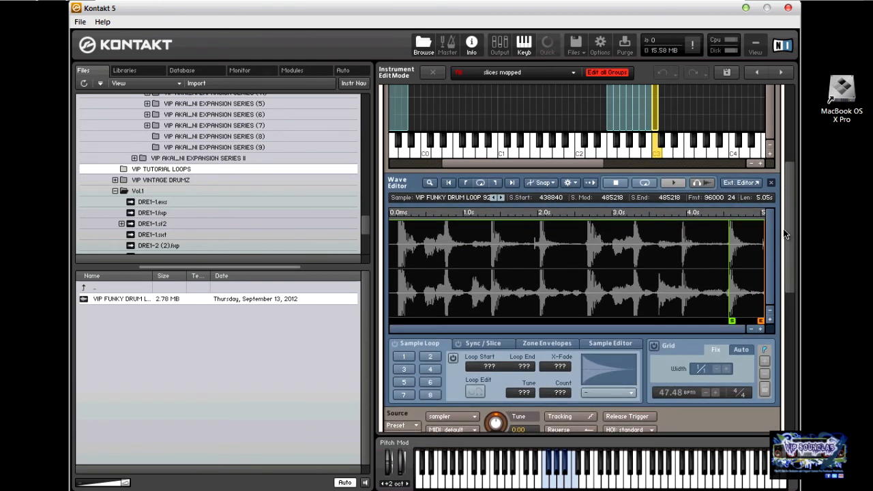
drag(783, 229, 783, 271)
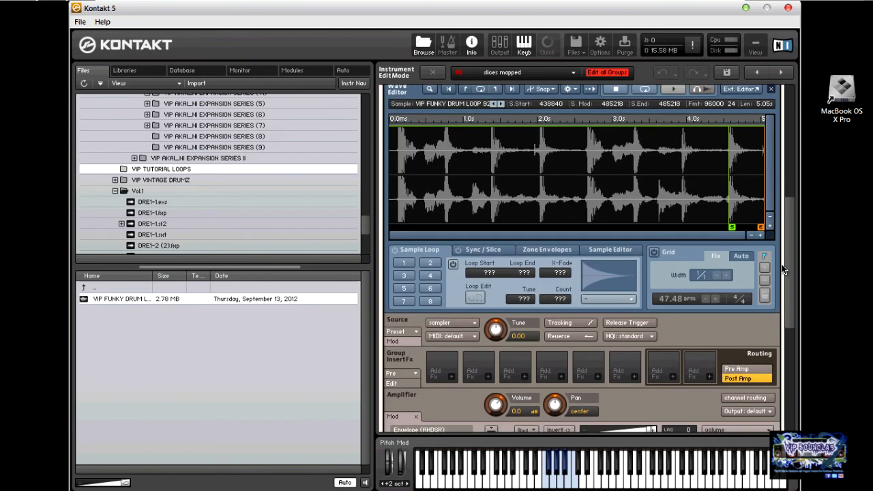
click(493, 253)
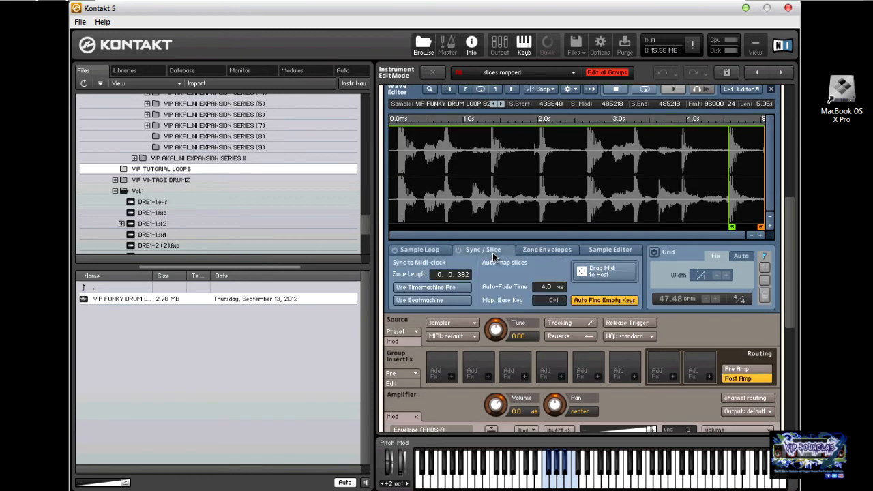
drag(789, 199, 789, 113)
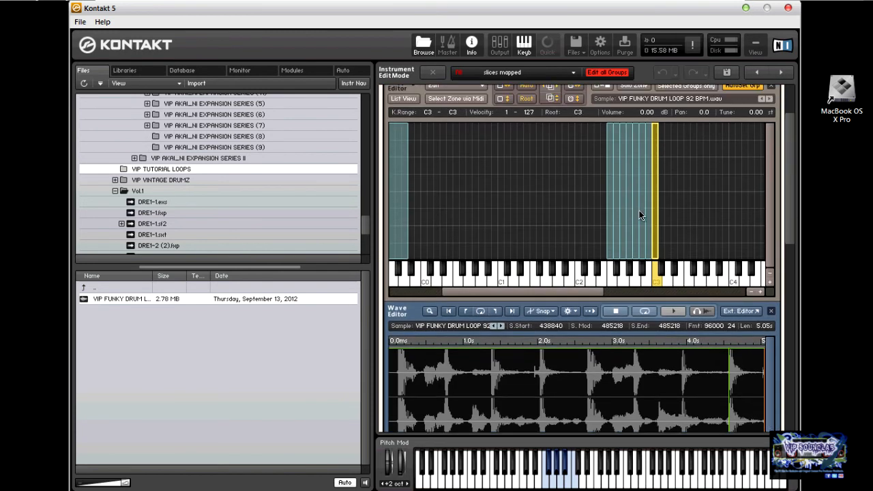
click(402, 225)
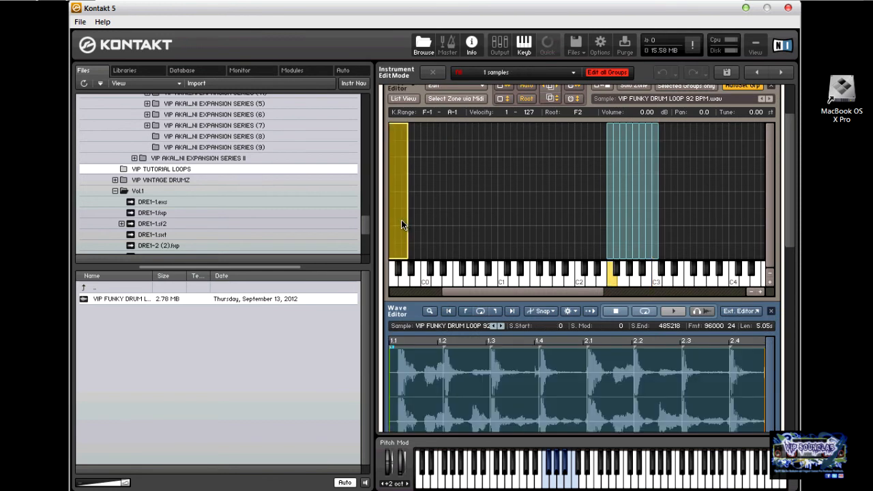
key(Delete)
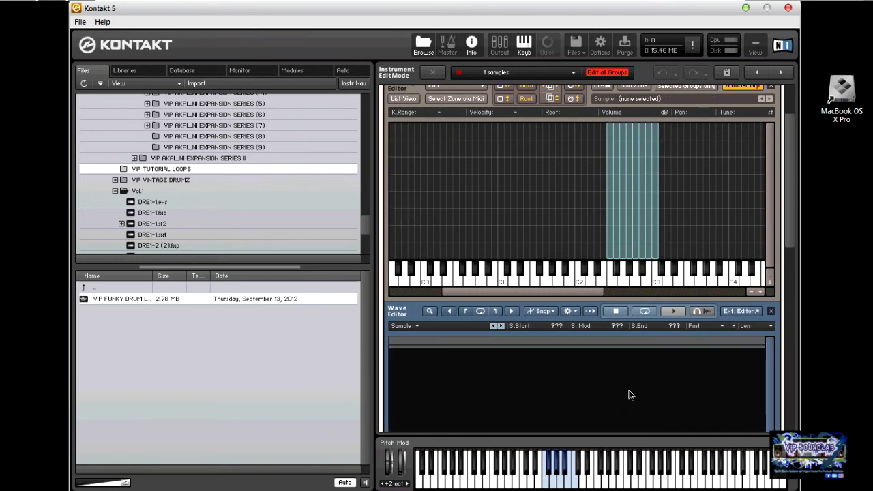
Look through the instrument's Sync / Slice settings, Source factory presets, Group Insert FX, Amplifier, effects and Modulation sections
click(614, 281)
click(613, 281)
drag(787, 188, 793, 294)
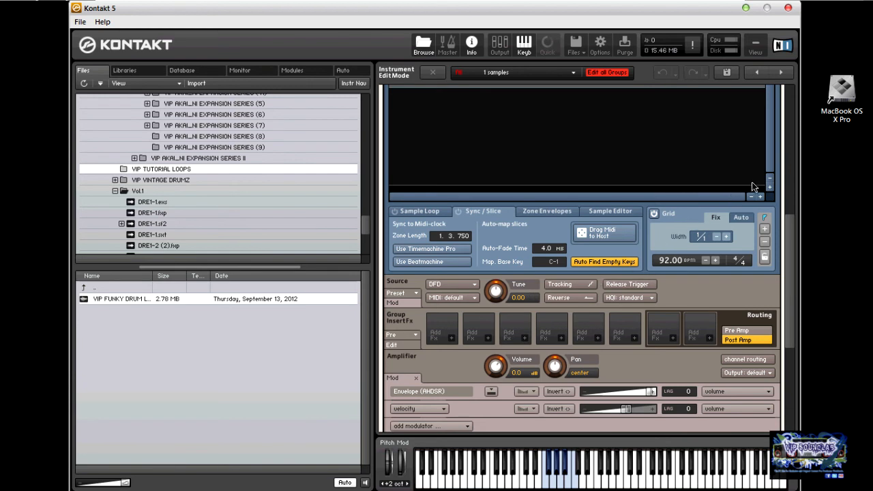
drag(789, 263, 794, 169)
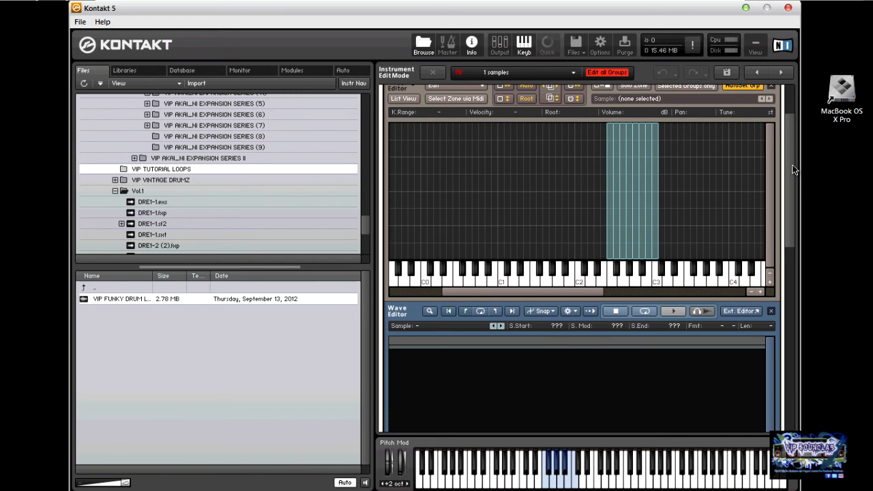
drag(793, 170, 791, 228)
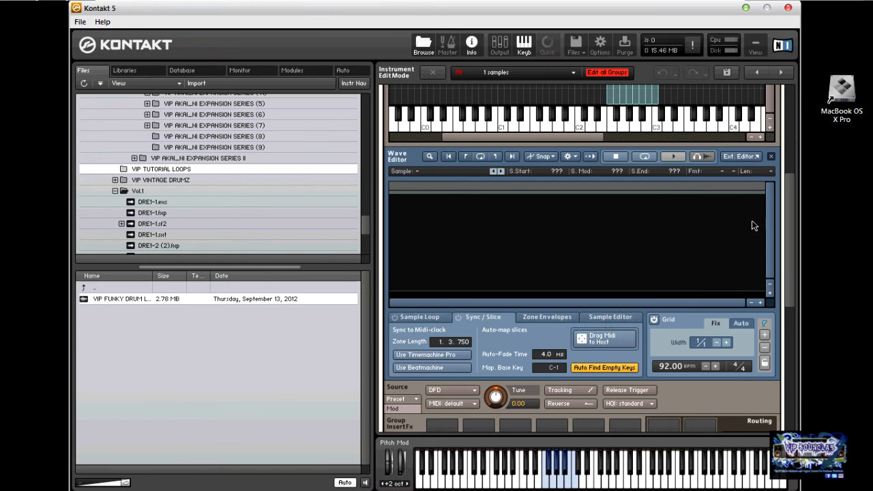
drag(786, 228, 784, 136)
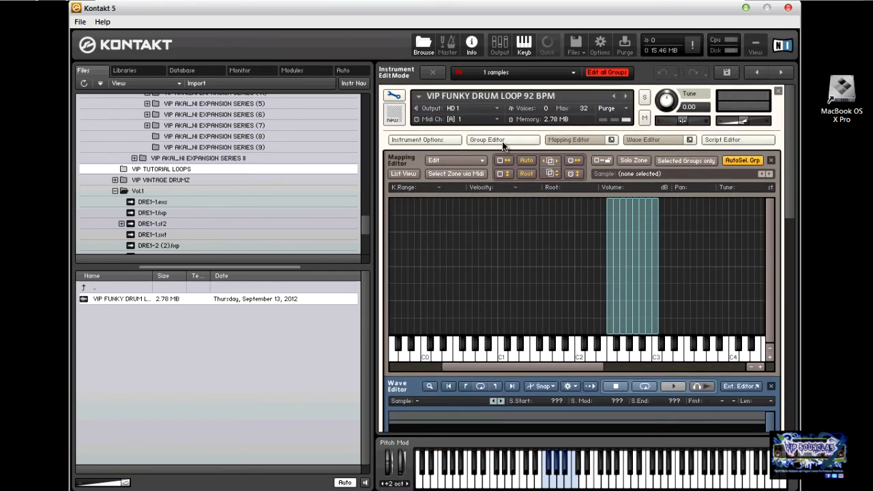
drag(790, 96, 784, 264)
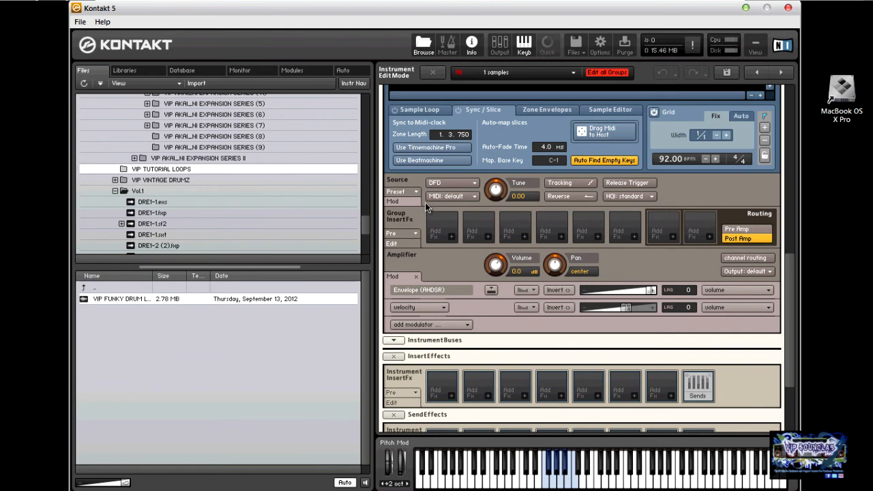
click(415, 191)
mouse_move(420, 207)
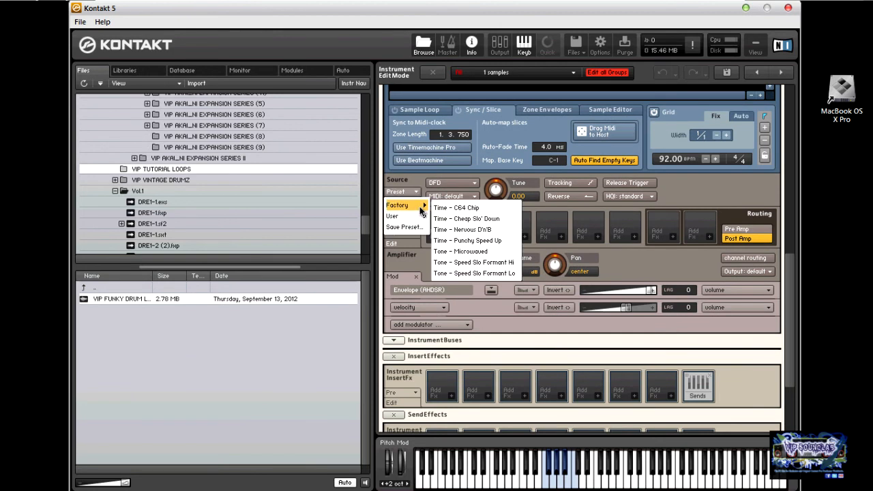
click(677, 187)
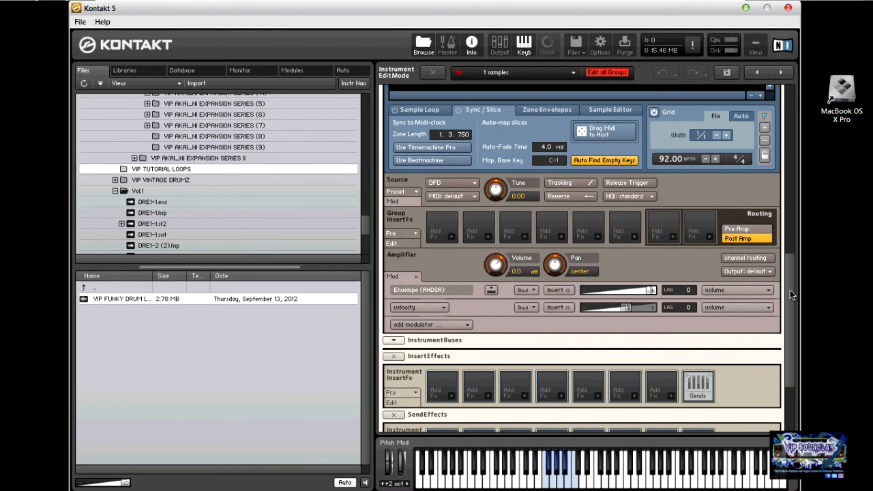
drag(789, 290, 788, 321)
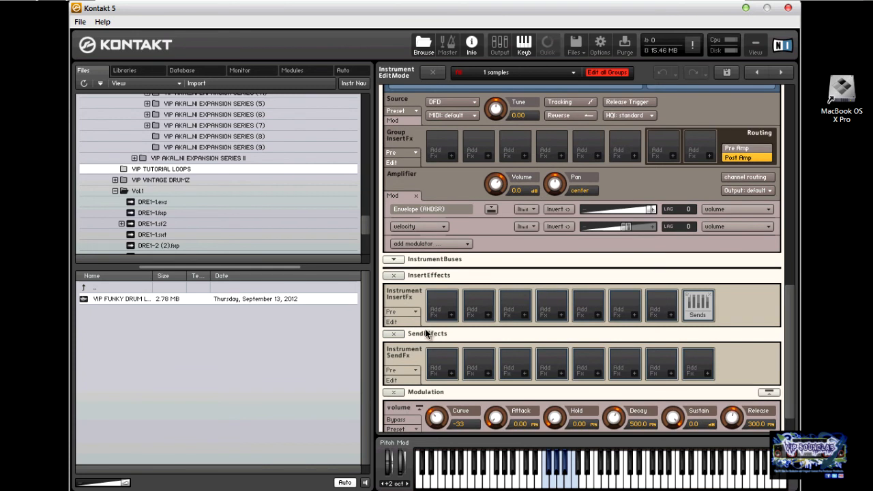
drag(789, 300, 788, 341)
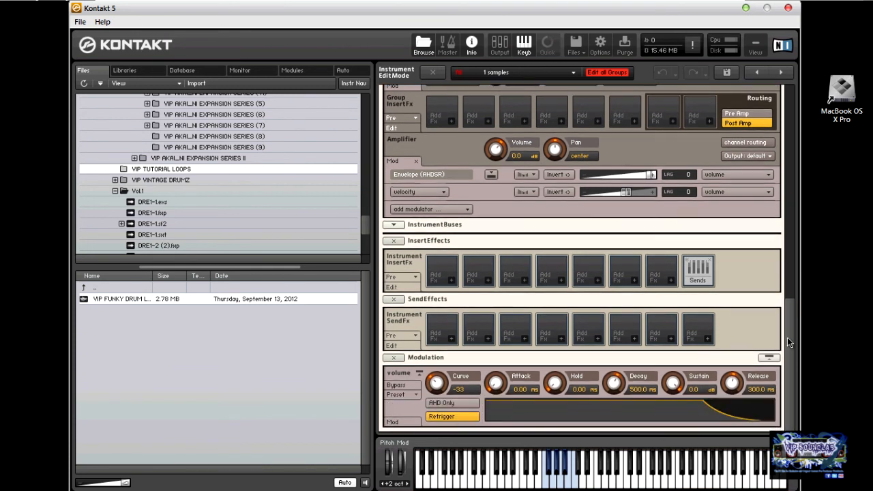
drag(787, 334, 787, 236)
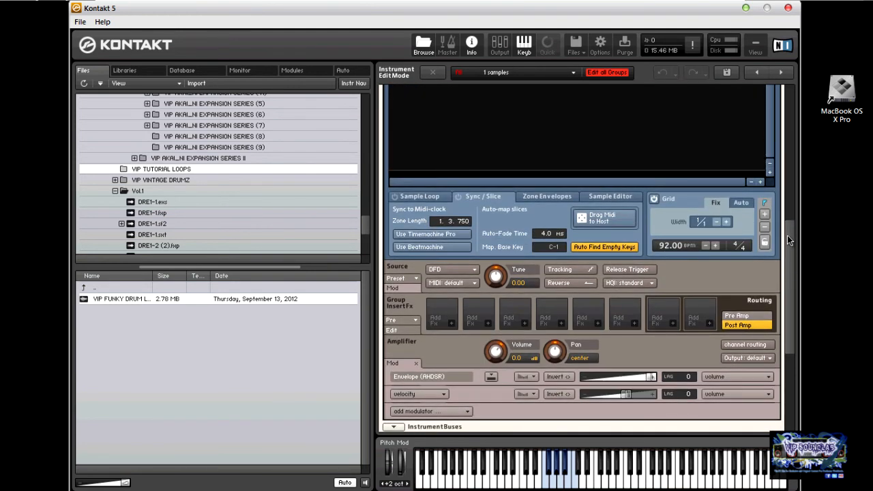
Show the Group Editor, switch between the "1 samples" and "slices mapped" groups, and leave "slices mapped" selected
drag(787, 235, 822, 109)
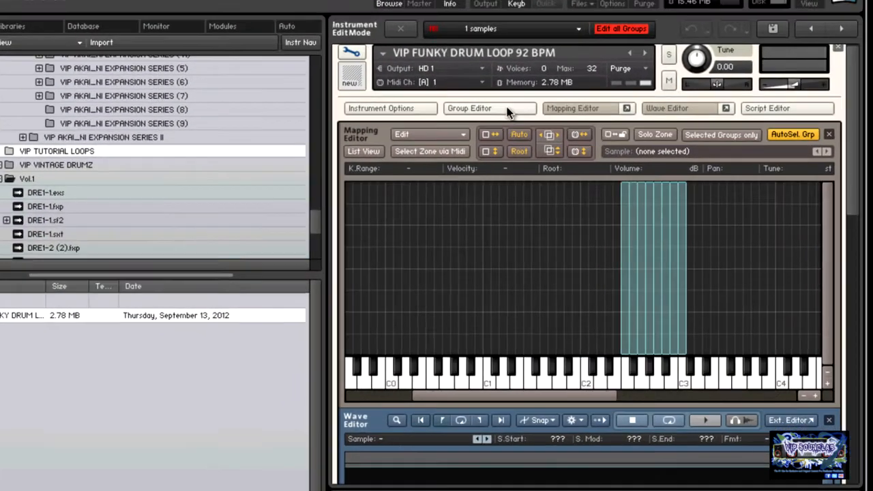
click(539, 115)
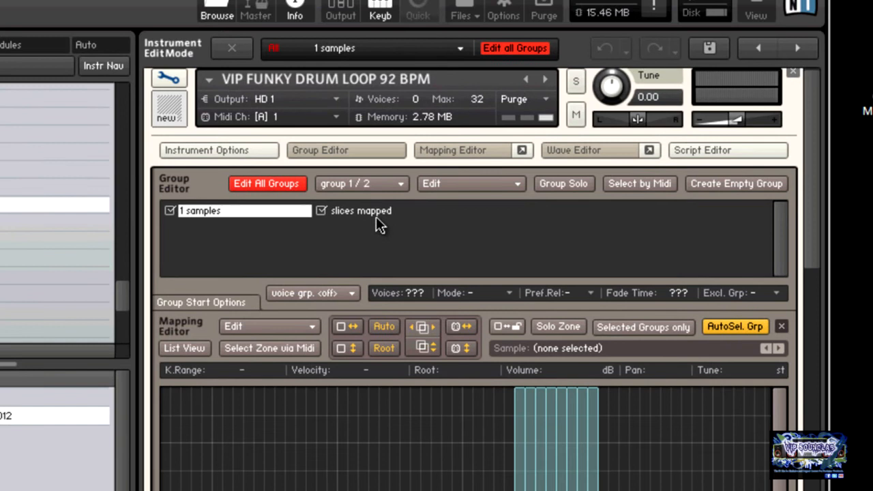
click(371, 212)
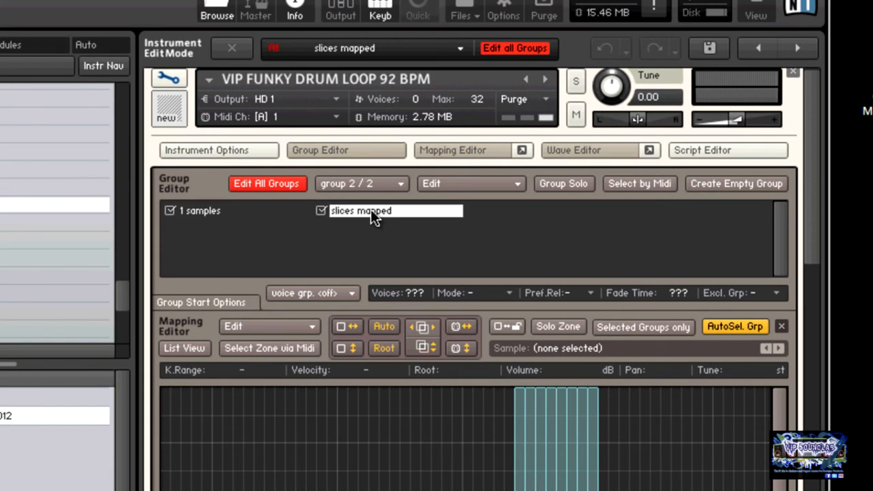
click(250, 219)
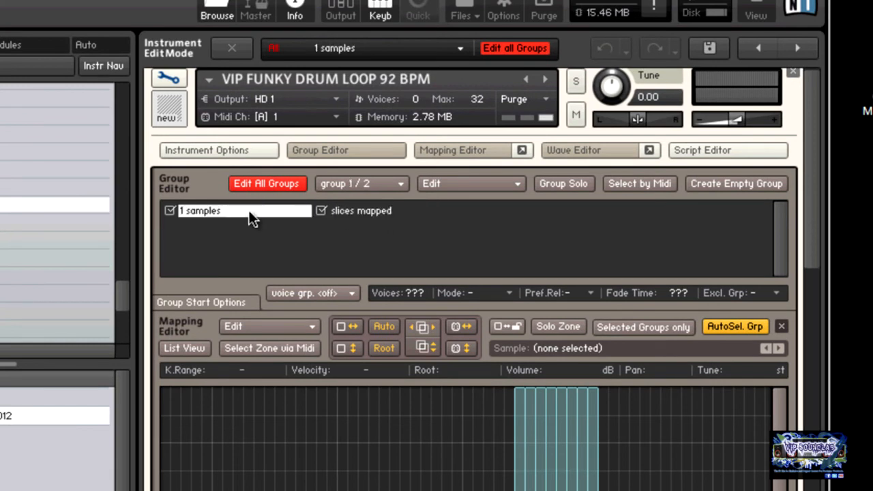
click(353, 210)
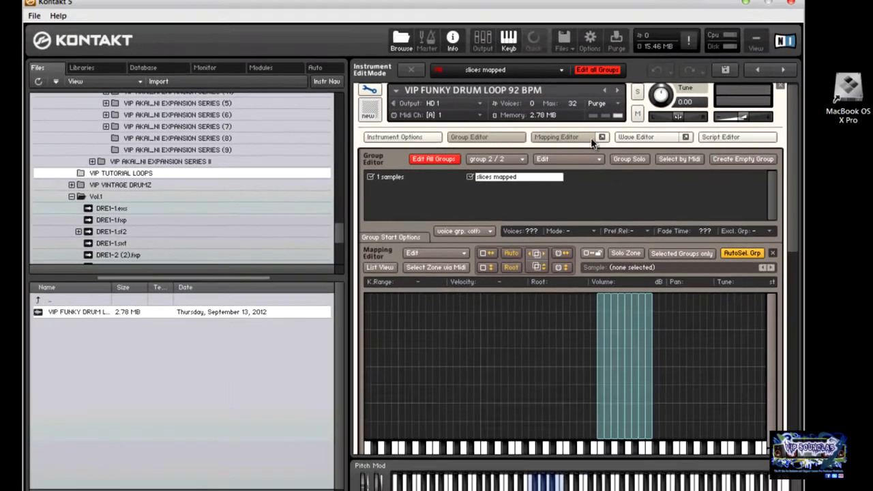
Hide the Mapping, Wave and Group Editors and view the preset choices of the Source module
click(591, 138)
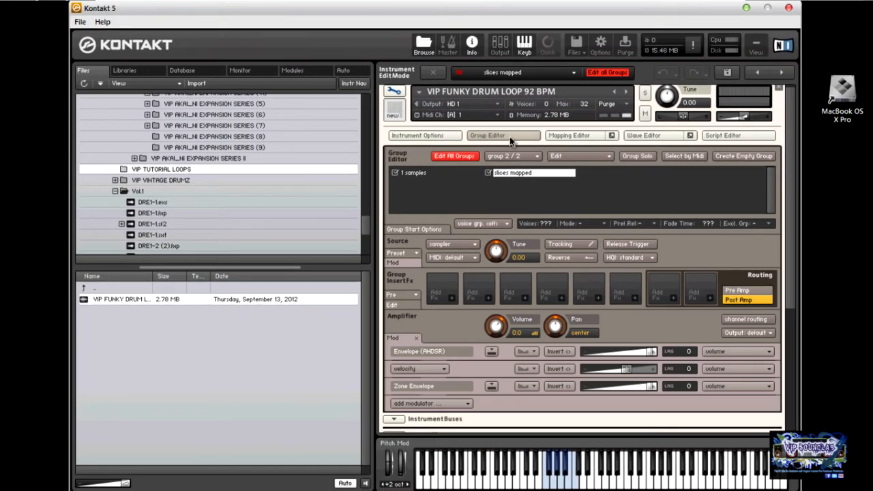
click(496, 137)
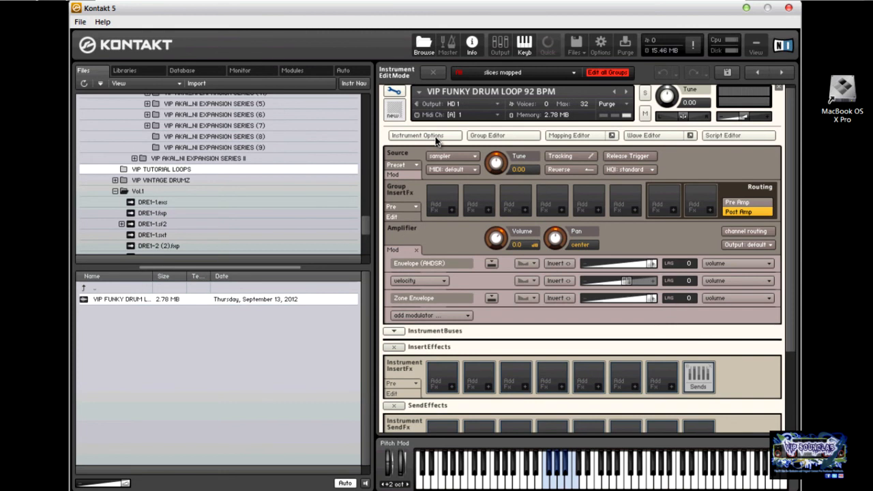
click(409, 164)
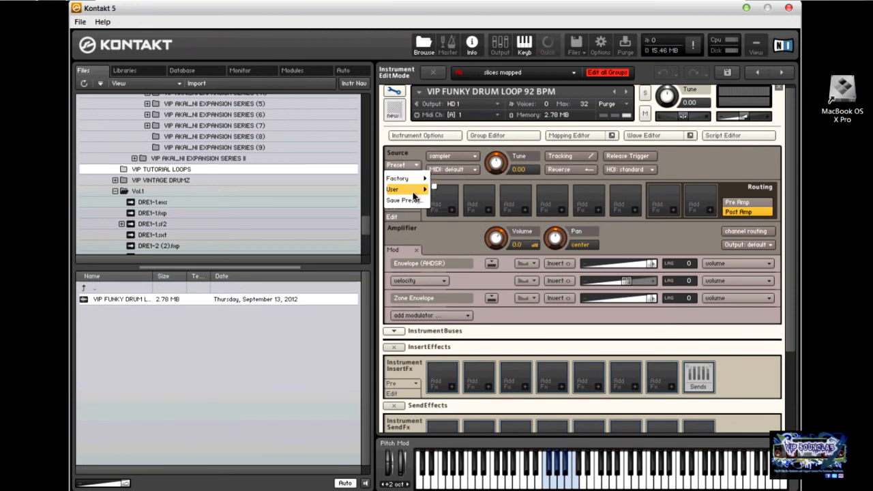
click(420, 136)
In the Instrument Options, choose the drum pad machine as instrument icon and set the author to VIP
click(420, 136)
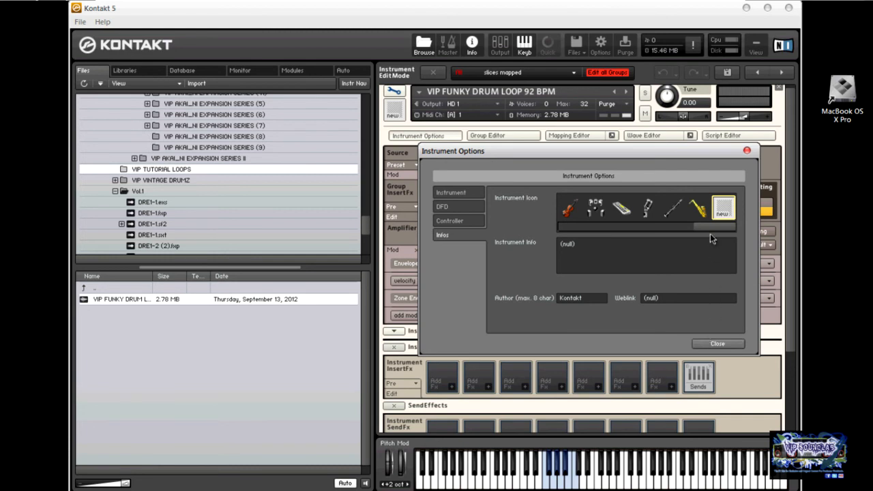
drag(712, 231, 631, 226)
click(599, 209)
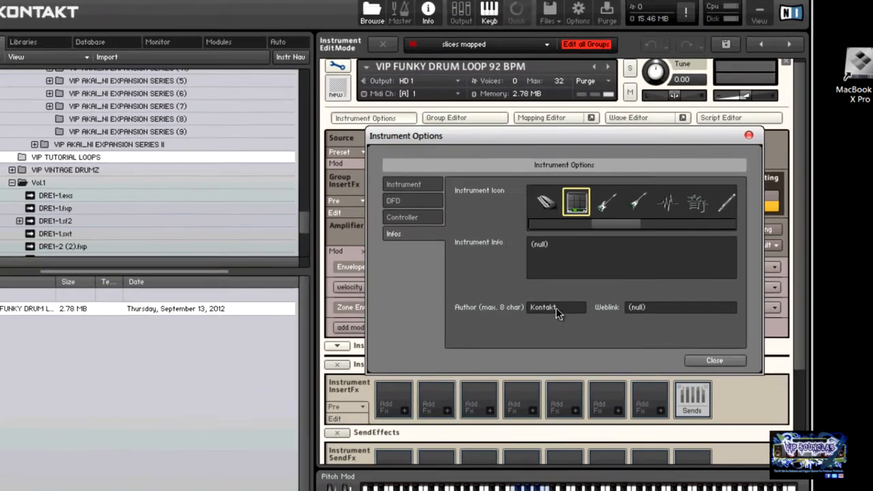
click(580, 298)
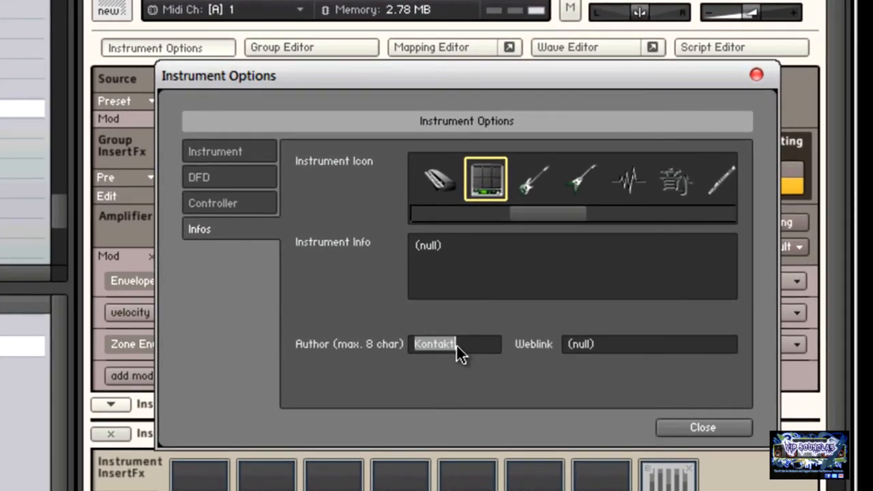
text(VIP)
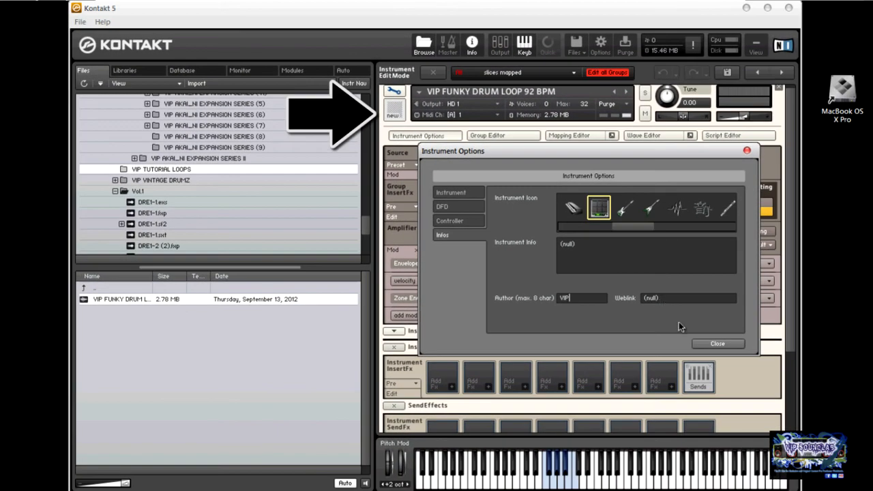
click(714, 366)
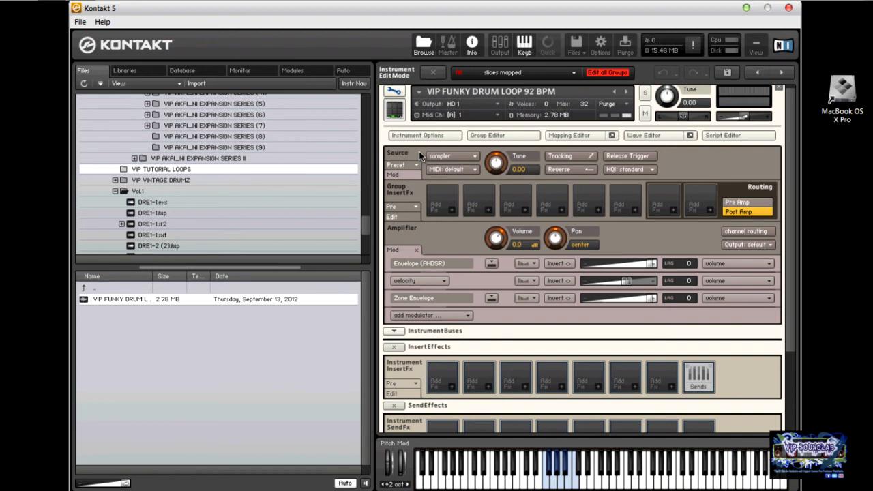
Show the Script Editor, browse the user scripts, and load the factory effect script Delay Sequencer into the first slot
click(740, 135)
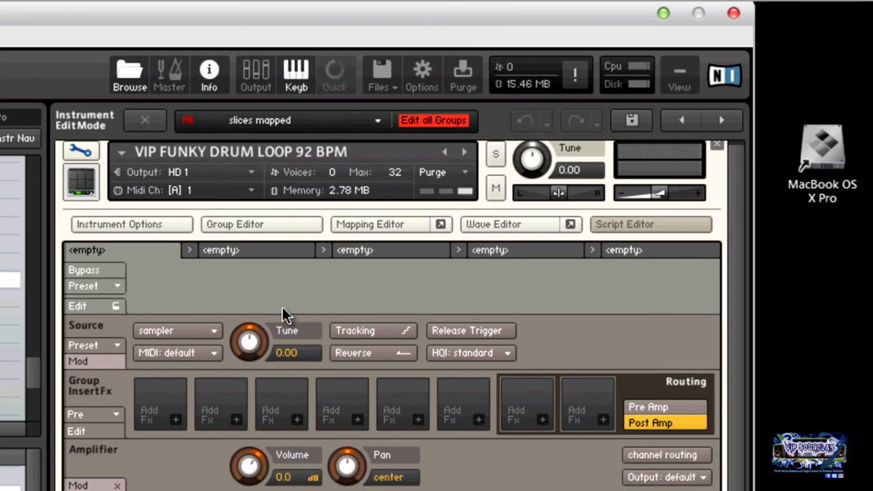
click(104, 284)
mouse_move(104, 325)
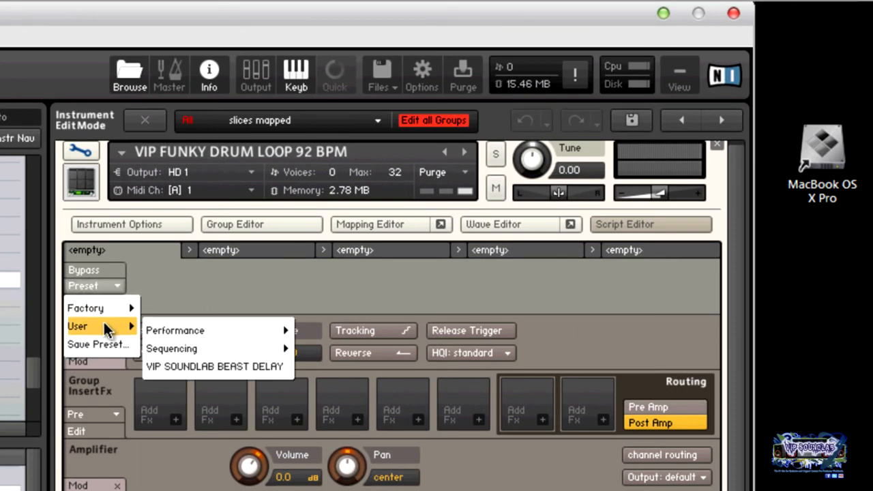
mouse_move(238, 328)
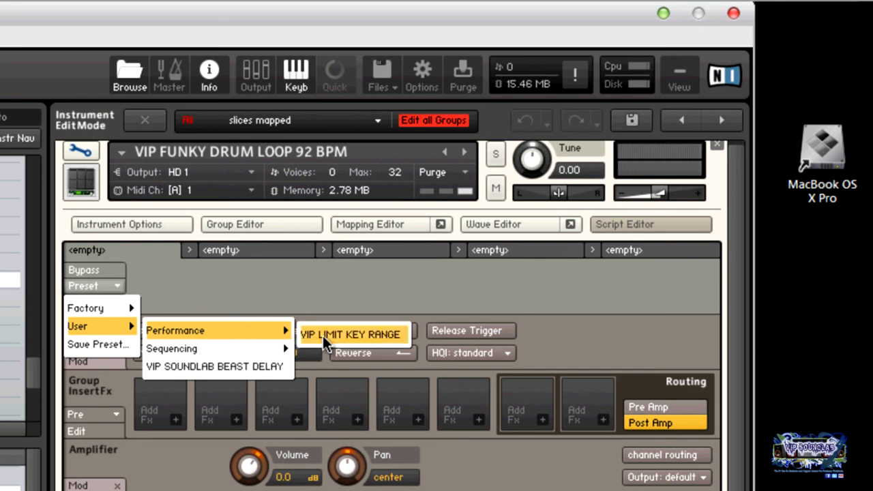
mouse_move(271, 350)
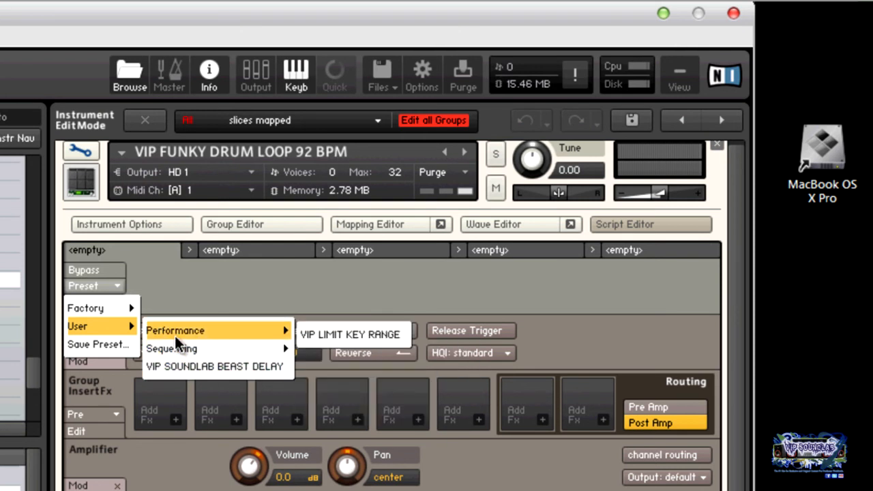
mouse_move(89, 308)
mouse_move(194, 317)
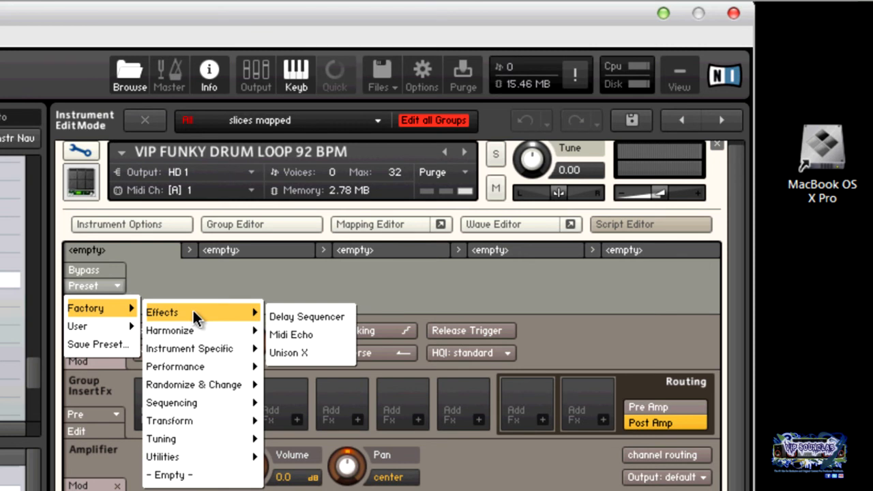
click(307, 316)
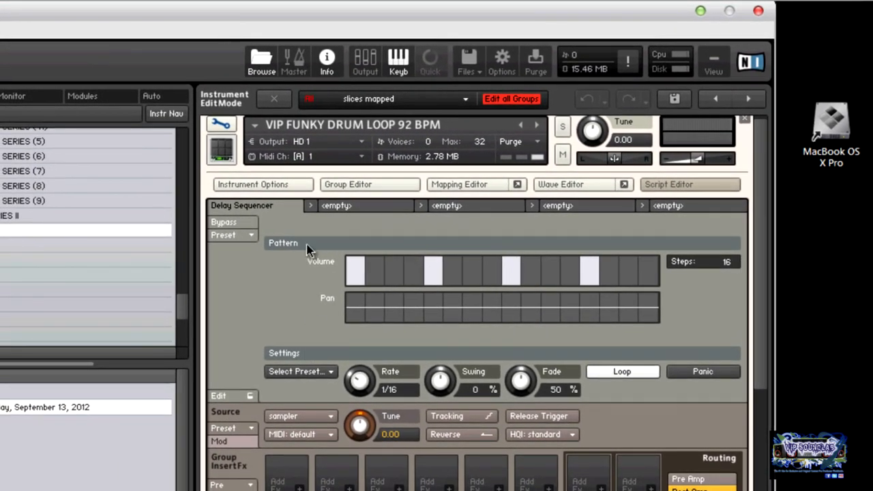
Draw a varied Pan pattern across the 16 steps of the Delay Sequencer and leave instrument edit mode
mouse_move(354, 304)
mouse_down()
mouse_move(473, 321)
mouse_move(575, 295)
mouse_move(634, 315)
mouse_move(644, 300)
mouse_up()
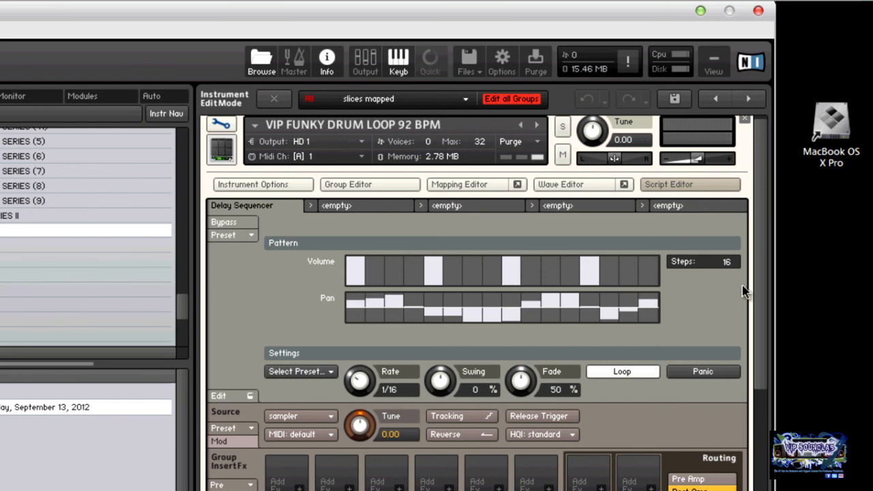
scroll(757, 266, up, 1)
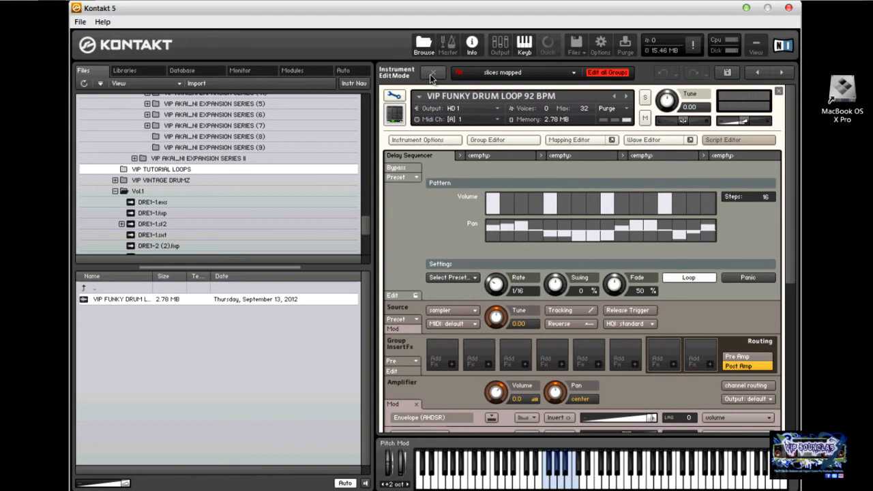
click(432, 73)
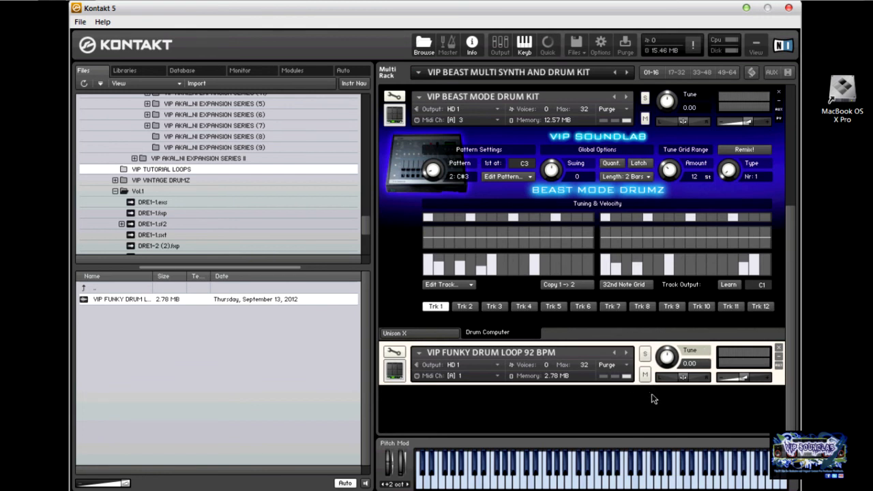
Reopen VIP FUNKY DRUM LOOP 92 BPM for editing, view the Delay Sequencer's script code, and hide the code
click(399, 354)
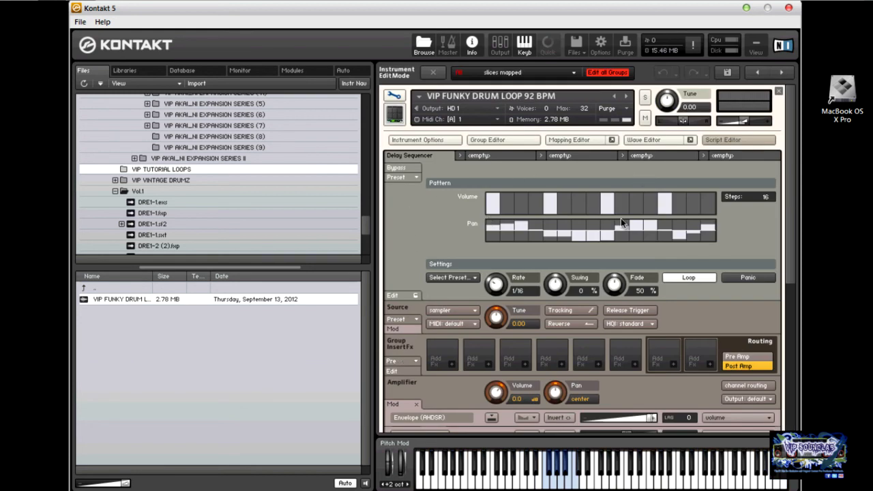
click(401, 297)
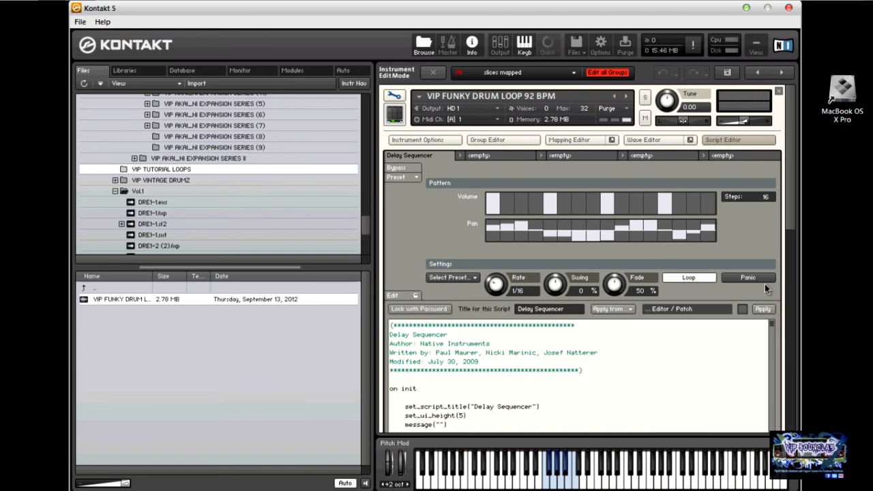
mouse_move(772, 324)
mouse_down()
mouse_move(773, 411)
mouse_move(772, 328)
mouse_up()
click(410, 295)
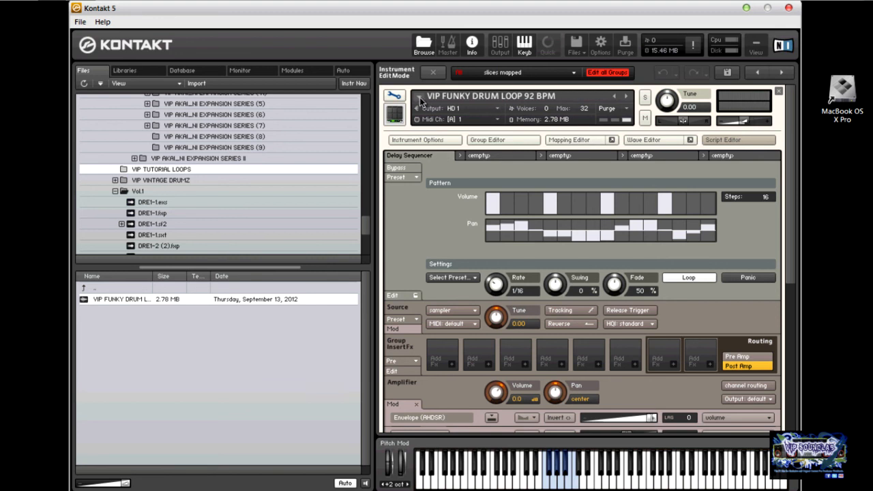
Leave instrument edit mode, look over the multi rack, and remove VIP FUNKY DRUM LOOP 92 BPM without saving its changes
click(432, 73)
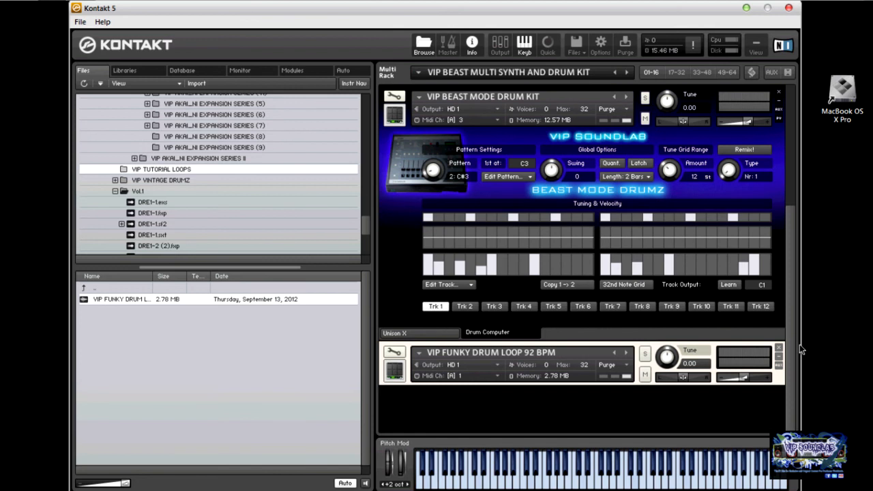
drag(794, 345, 789, 216)
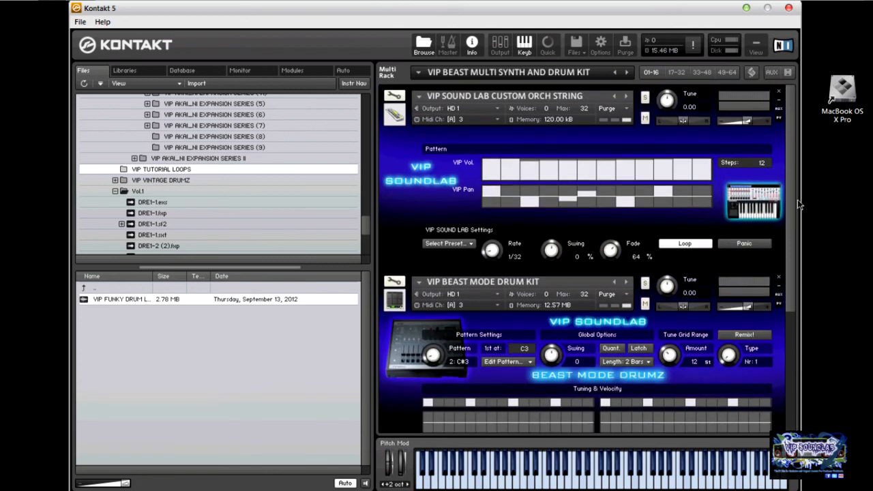
drag(798, 184, 794, 312)
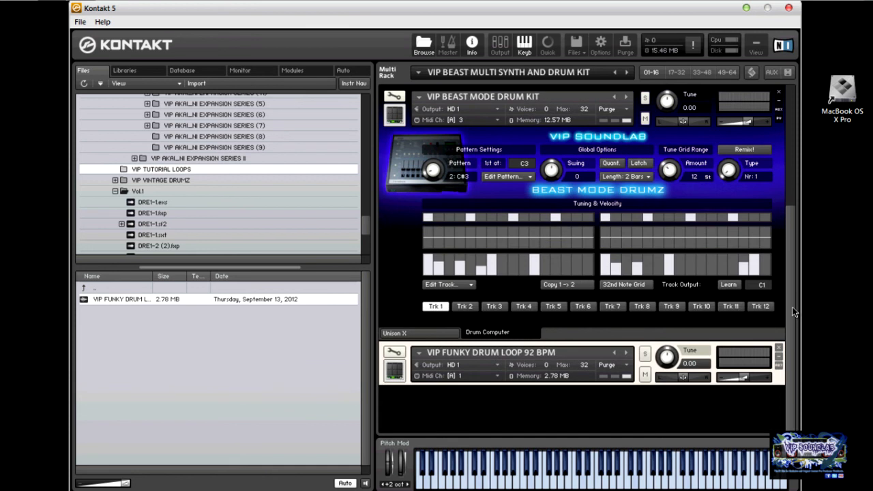
click(779, 349)
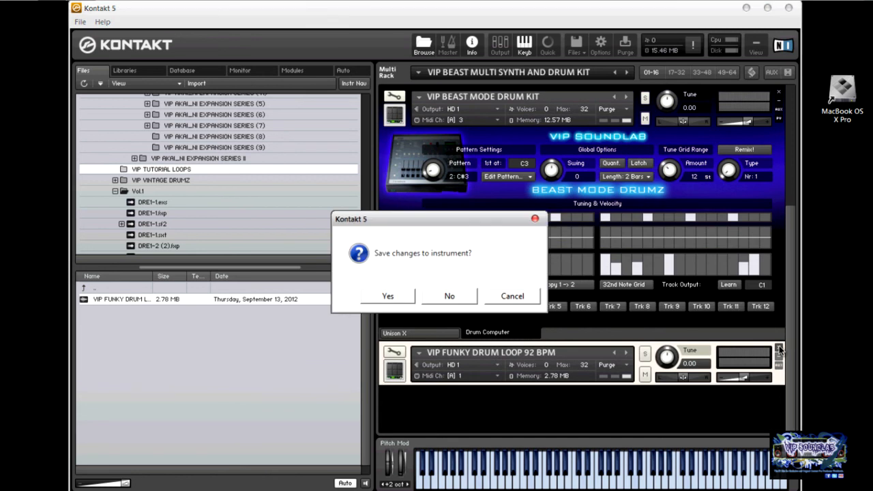
click(428, 297)
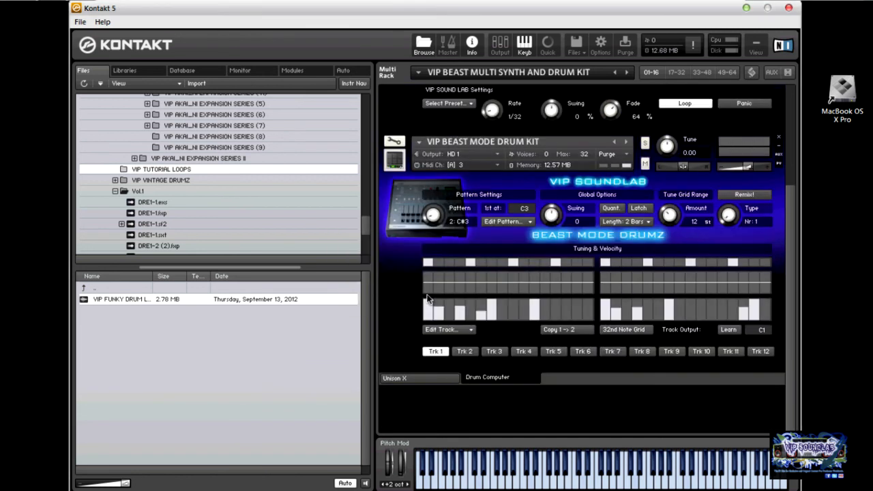
Open the Save Multi-Instrument dialog for the multi, examine the saved files' types and sizes in the default folder, and close it without saving
drag(794, 237, 789, 148)
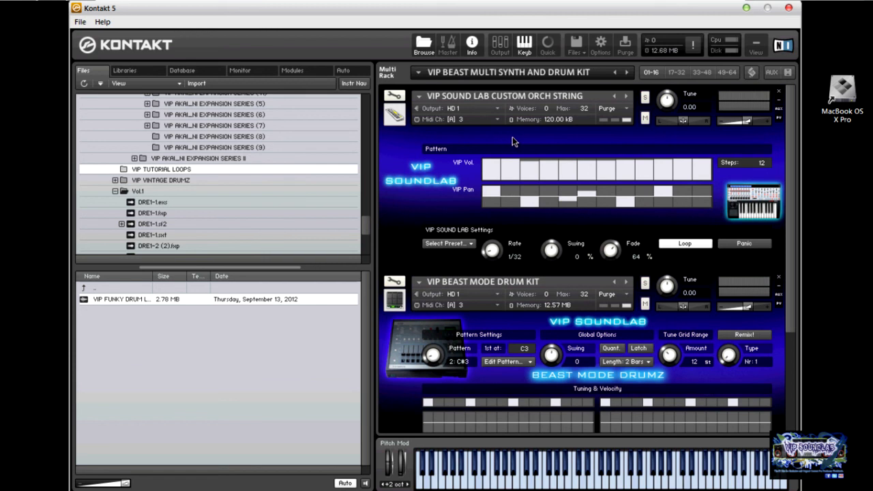
click(634, 123)
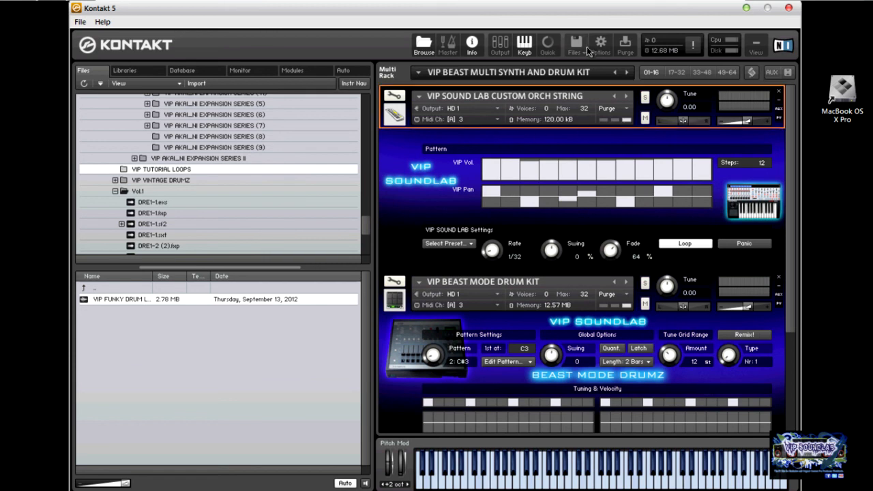
click(587, 51)
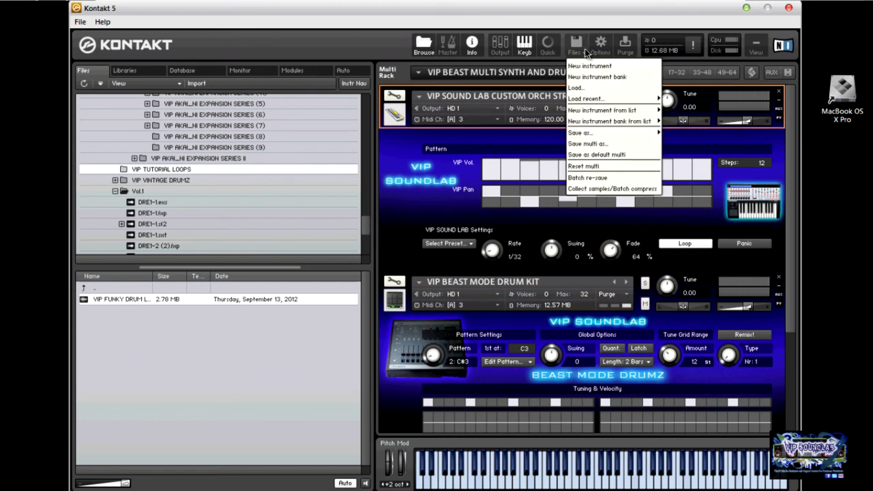
click(589, 144)
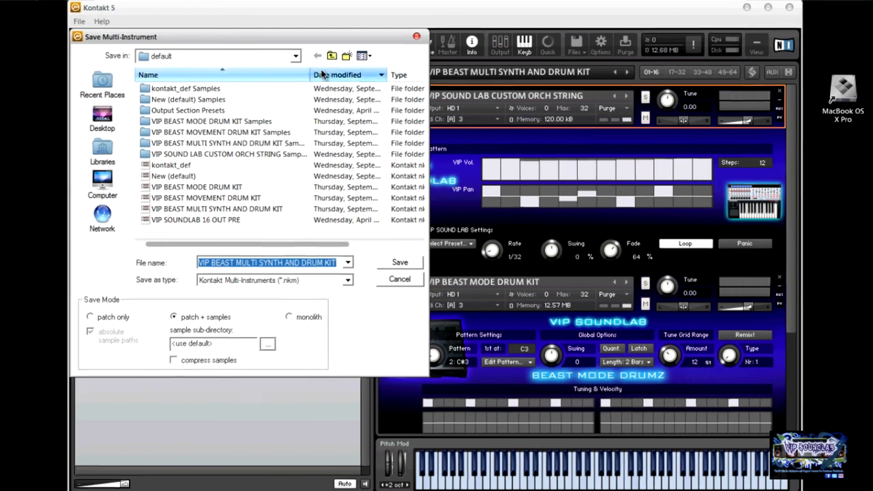
drag(315, 37, 533, 72)
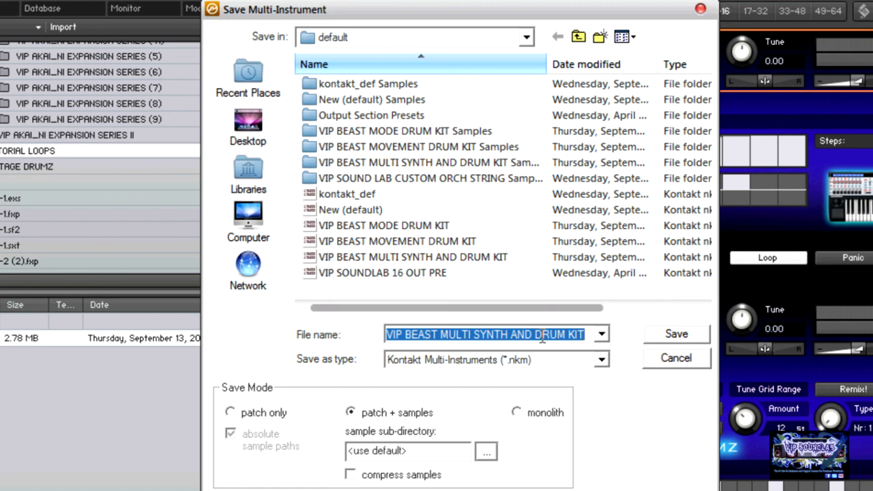
drag(518, 308, 641, 305)
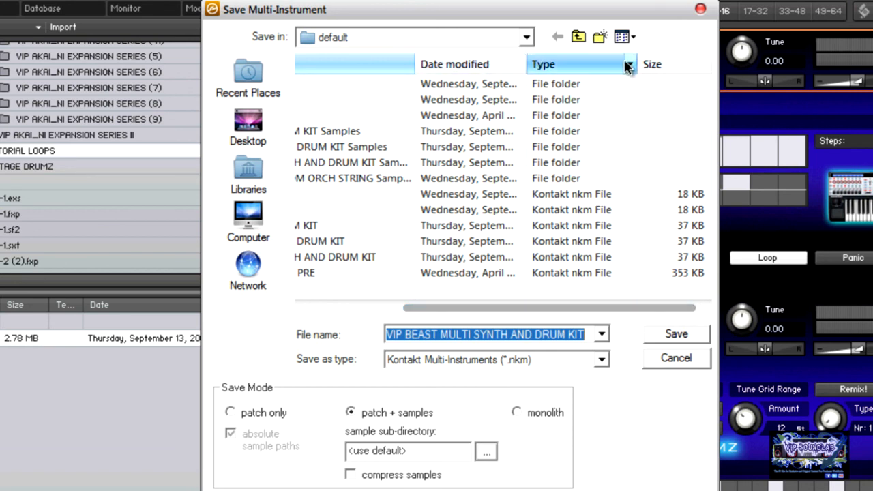
drag(636, 64, 664, 64)
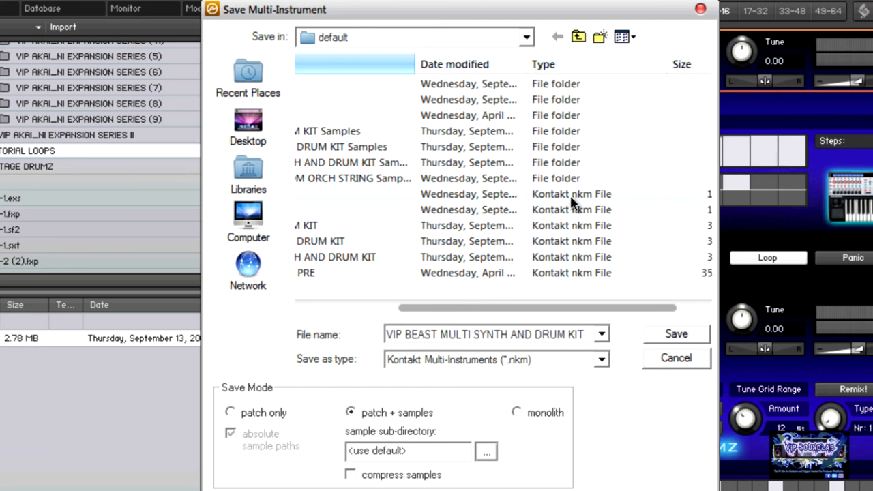
drag(578, 311, 438, 311)
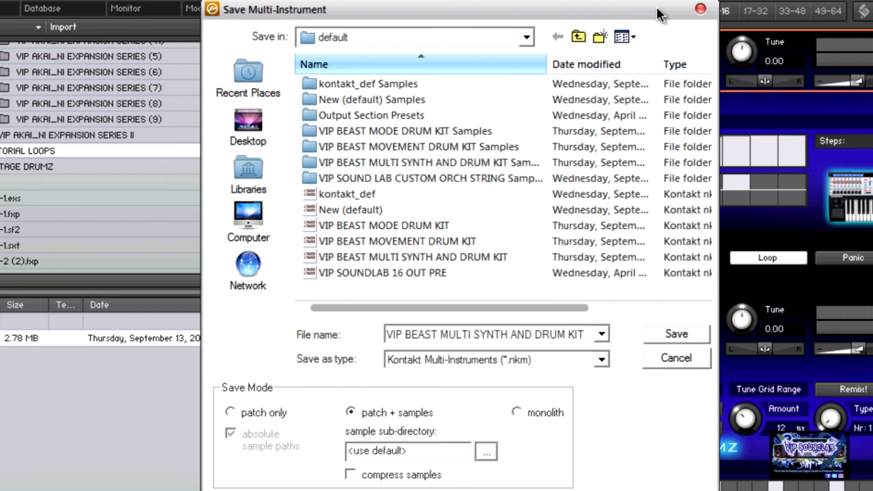
click(701, 10)
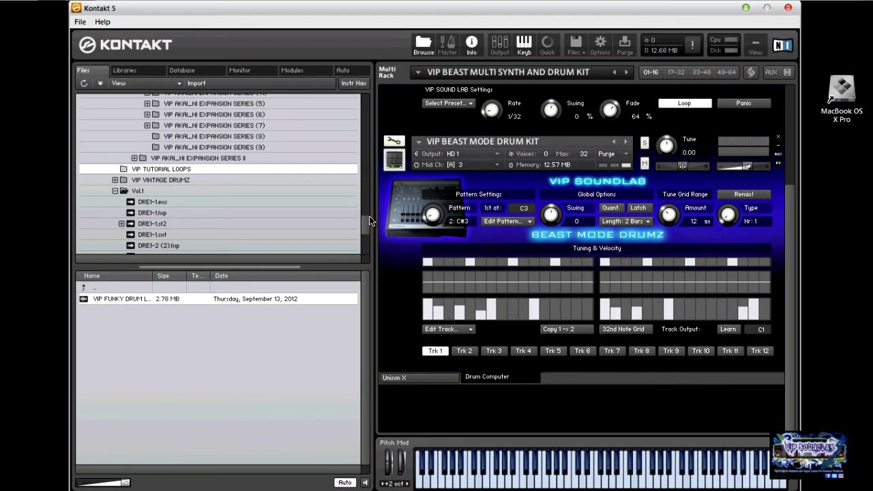
Load all samples of the folder VIP AKAI_NI EXPANSION SERIES (1) into the rack as a new instrument below VIP BEAST MODE DRUM KIT
scroll(356, 219, up, 3)
drag(365, 220, 364, 185)
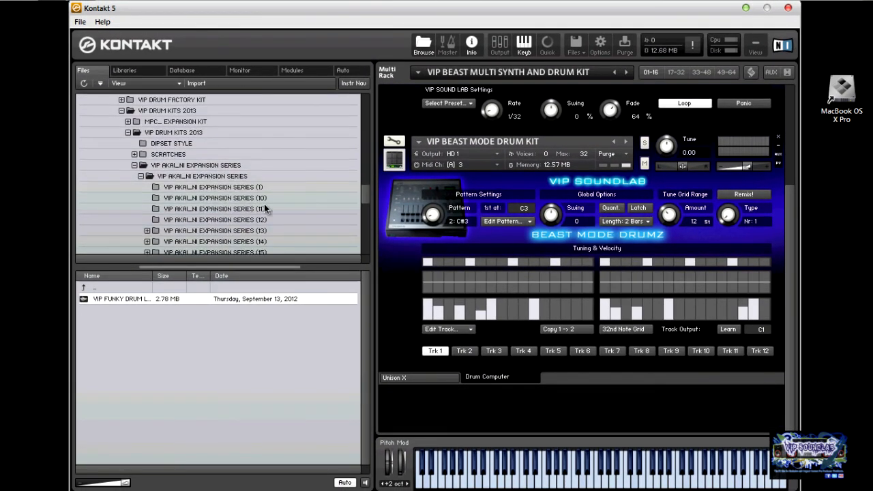
click(230, 188)
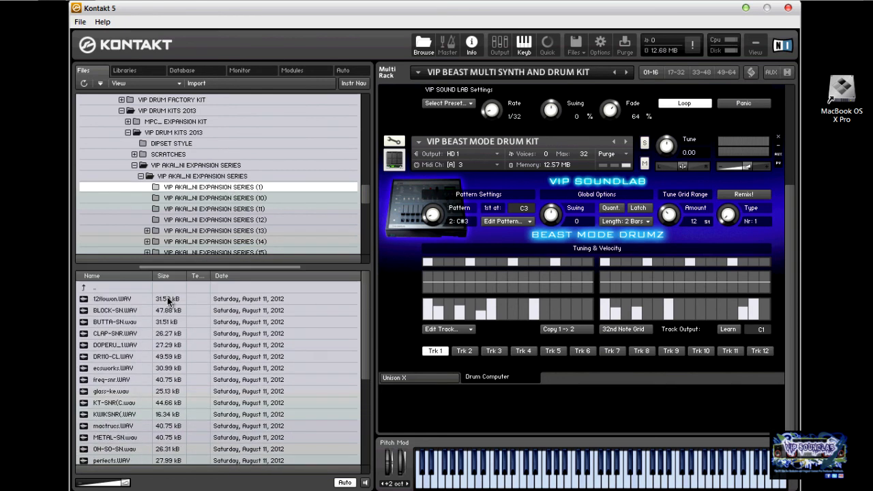
click(126, 304)
drag(365, 303, 364, 390)
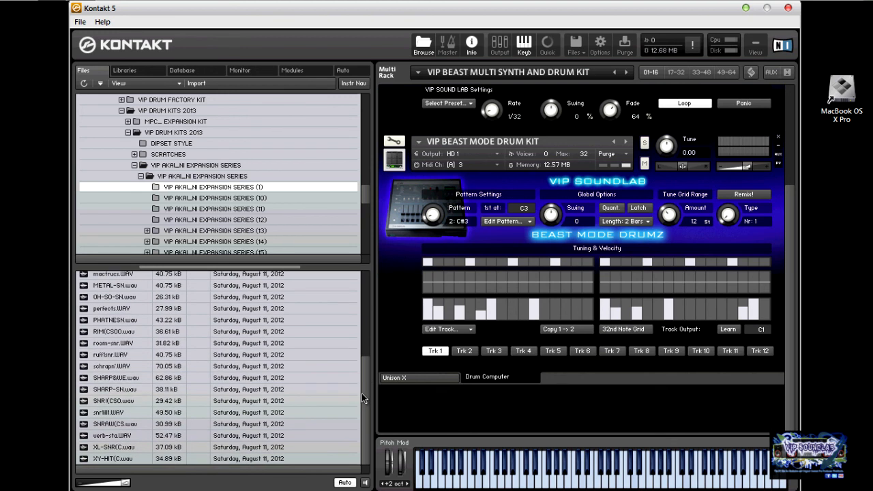
shift+click(121, 459)
drag(236, 390, 500, 398)
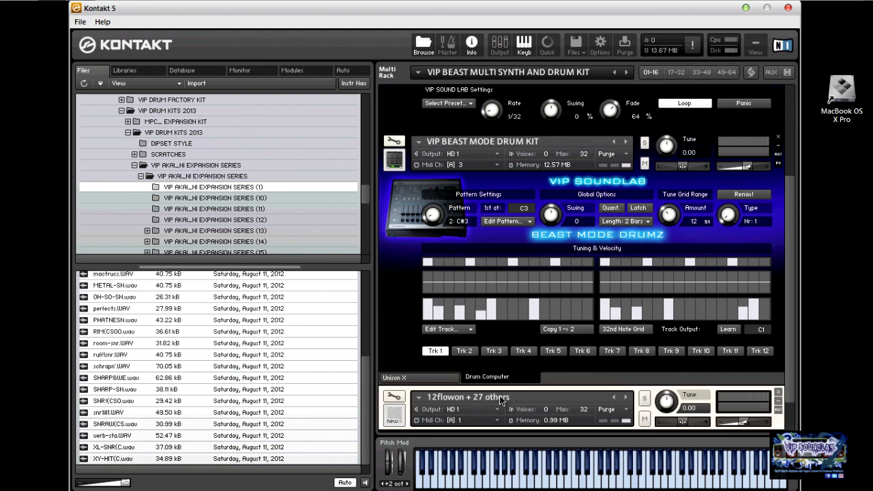
Open the new 12flowon + 27 others instrument for editing and show its full key range in the Mapping Editor
scroll(794, 263, down, 2)
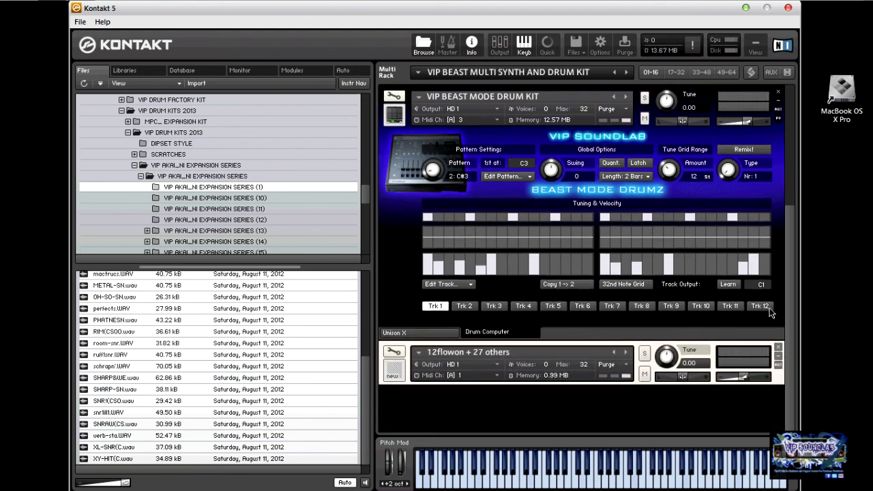
click(394, 351)
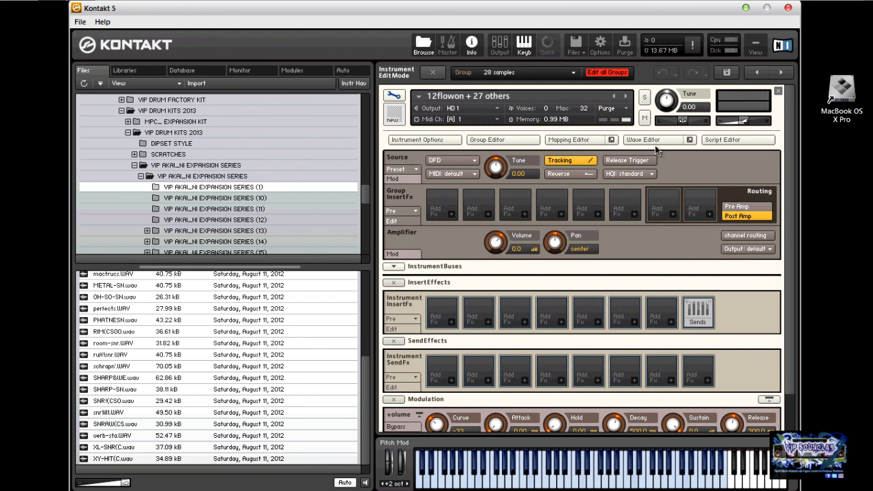
click(565, 138)
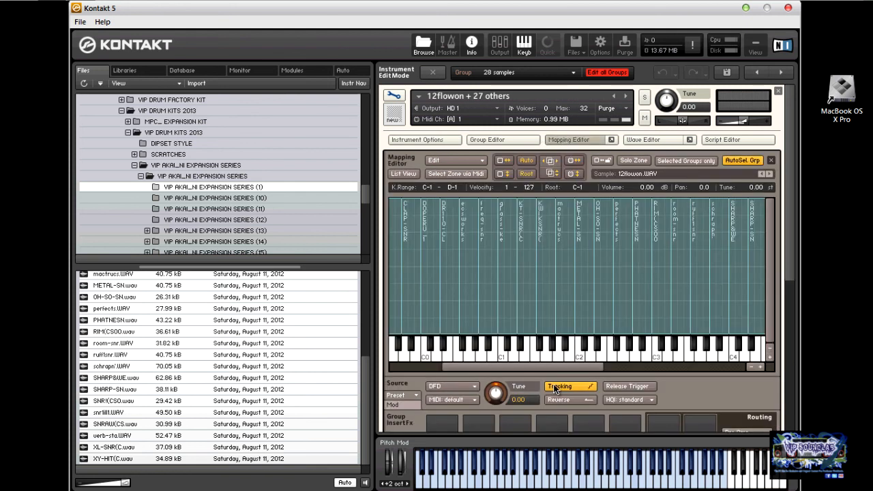
drag(552, 362, 515, 363)
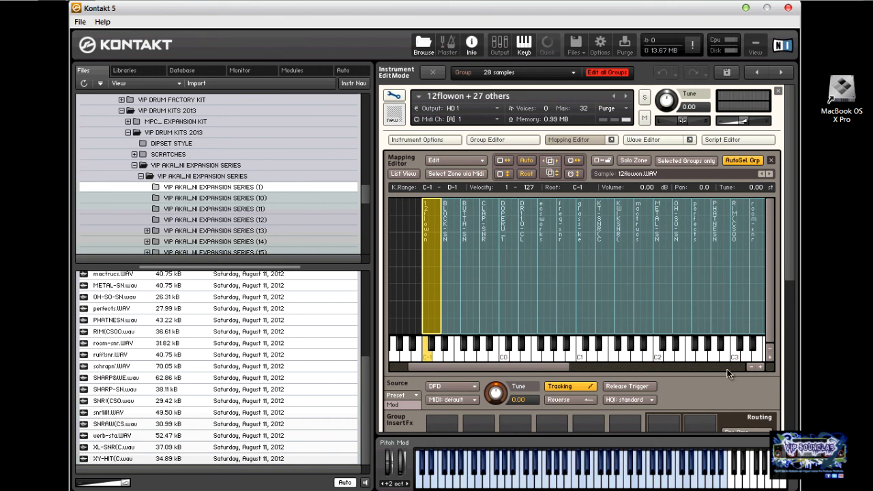
click(750, 367)
click(749, 367)
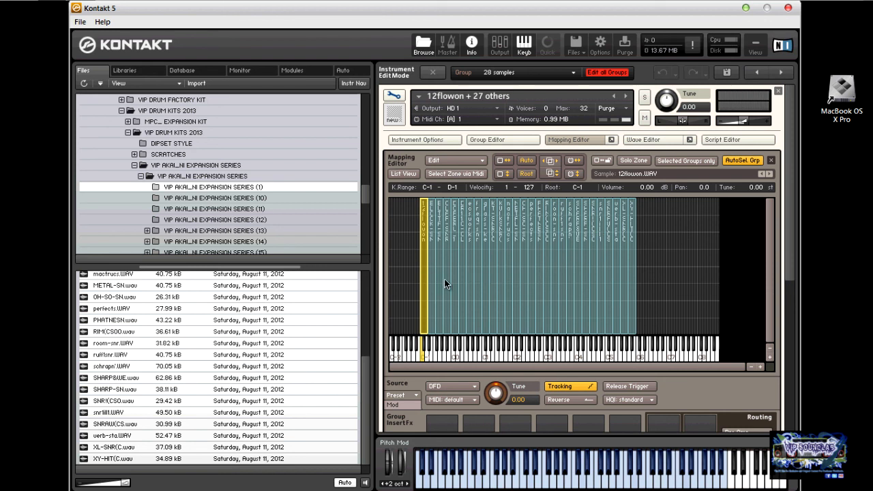
Delete all zones in the Mapping Editor and remap the selected samples to one key each, starting at C-1
drag(649, 284, 412, 297)
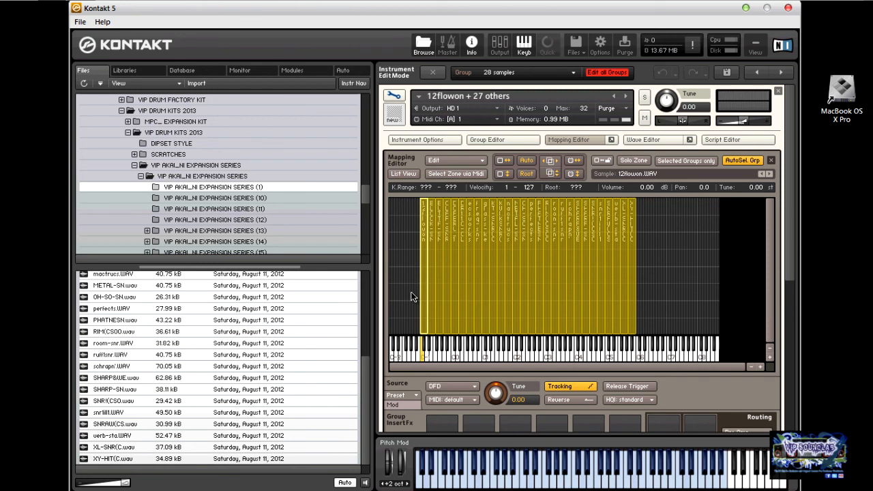
key(Delete)
drag(348, 285, 424, 328)
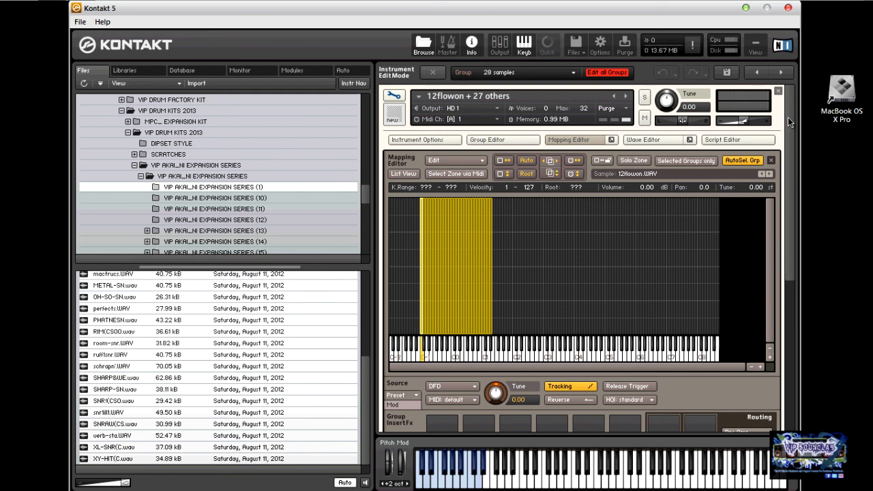
Leave instrument edit mode and return to VIP SOUND LAB CUSTOM ORCH STRING in the multi rack
click(402, 97)
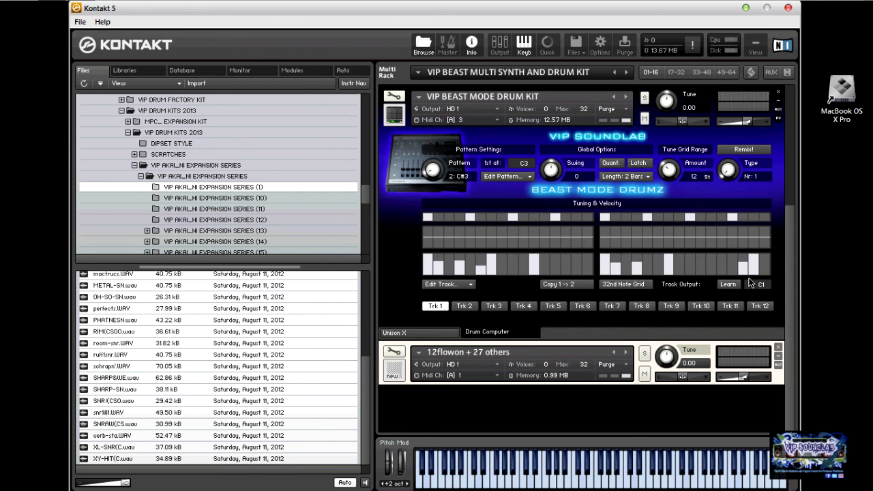
drag(787, 295, 793, 190)
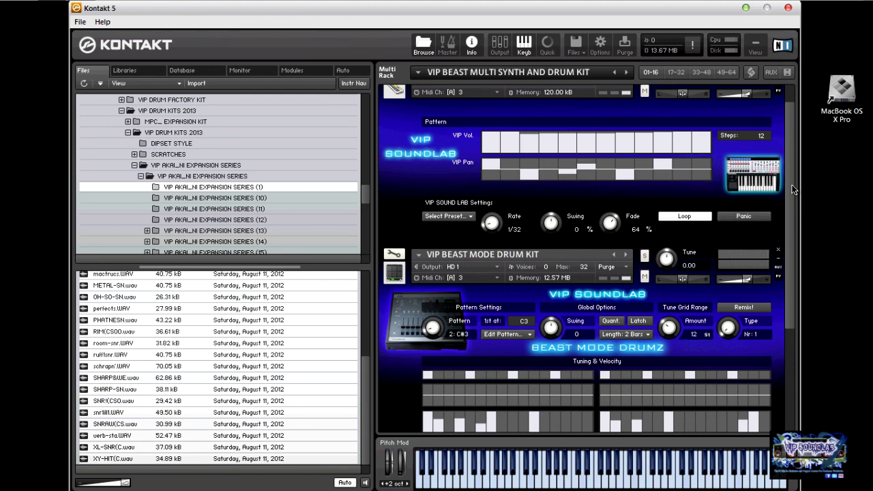
drag(794, 190, 793, 169)
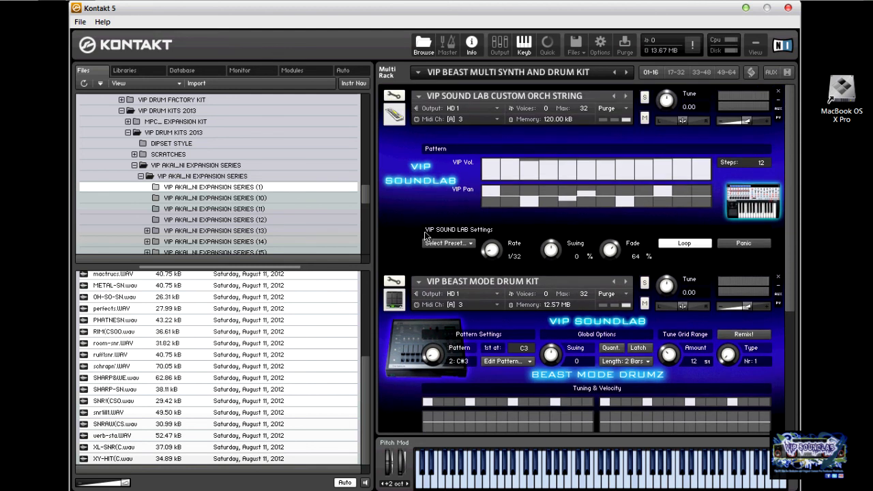